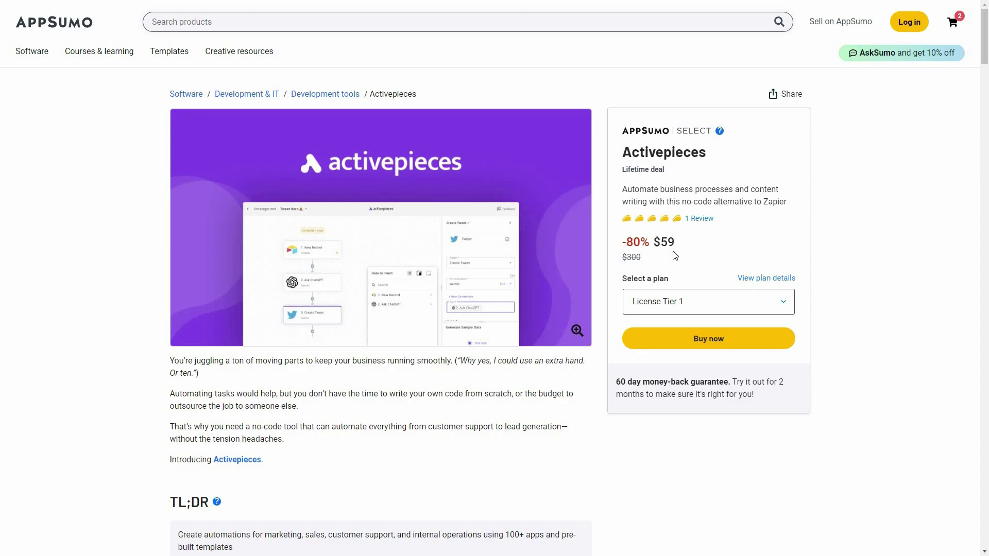
Review the Activepieces lifetime deal page, including its overview, deal terms, included features and the three license tiers.
scroll(675, 255, "down", 7)
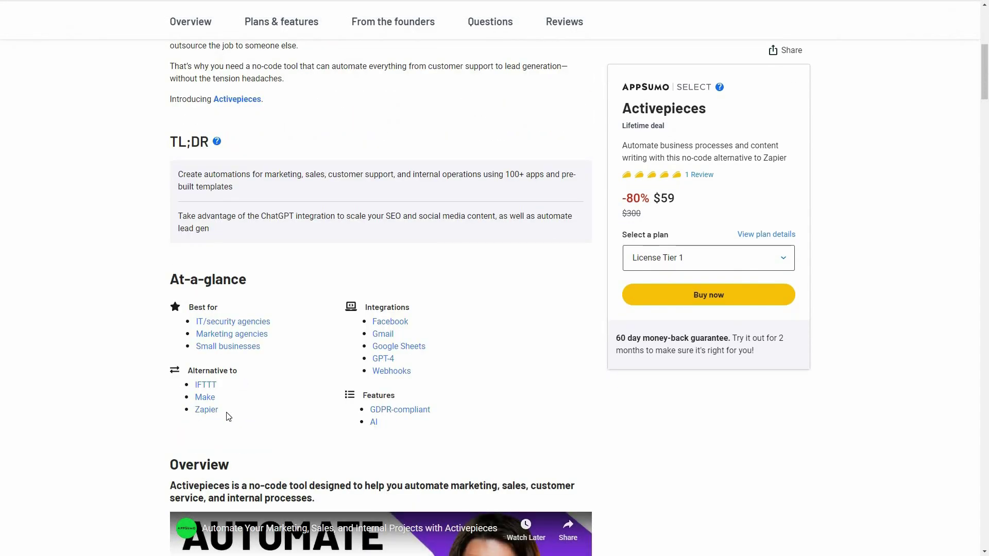
scroll(229, 417, "down", 15)
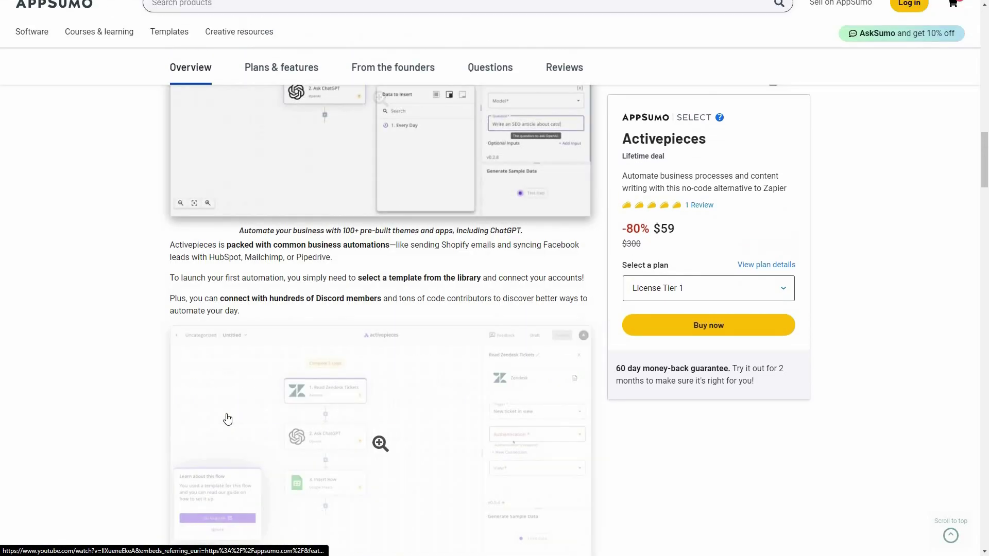
scroll(228, 419, "down", 20)
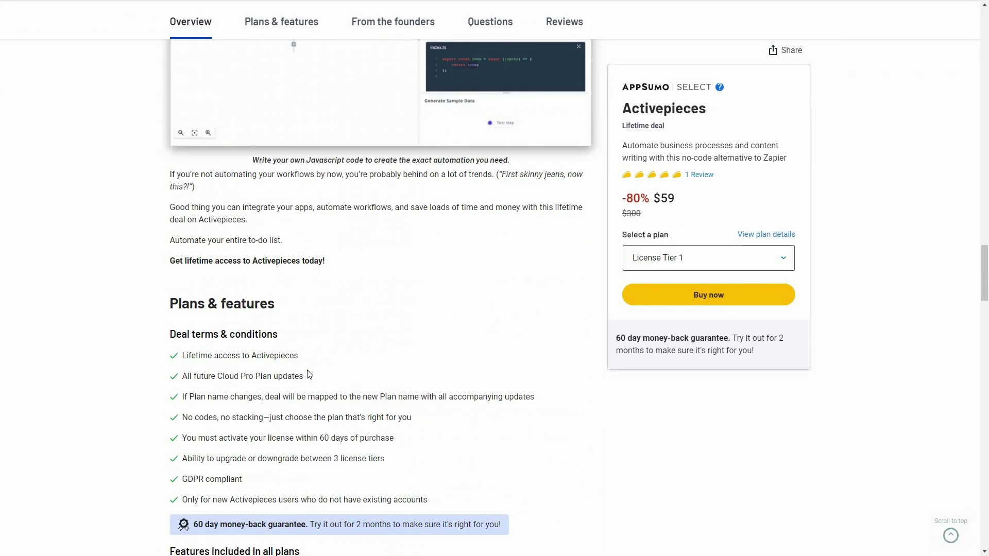
scroll(309, 375, "down", 4)
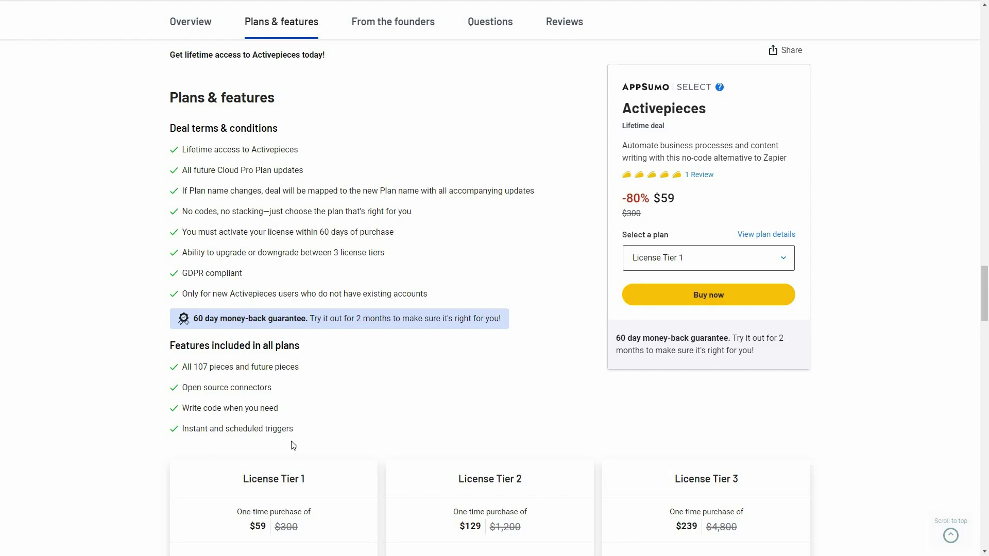
scroll(742, 370, "down", 5)
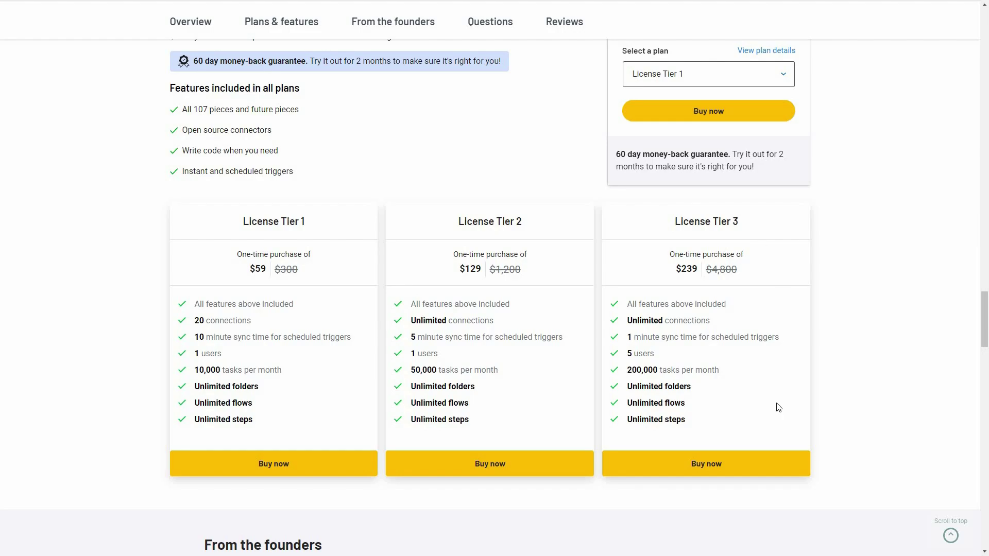
scroll(357, 424, "up", 10)
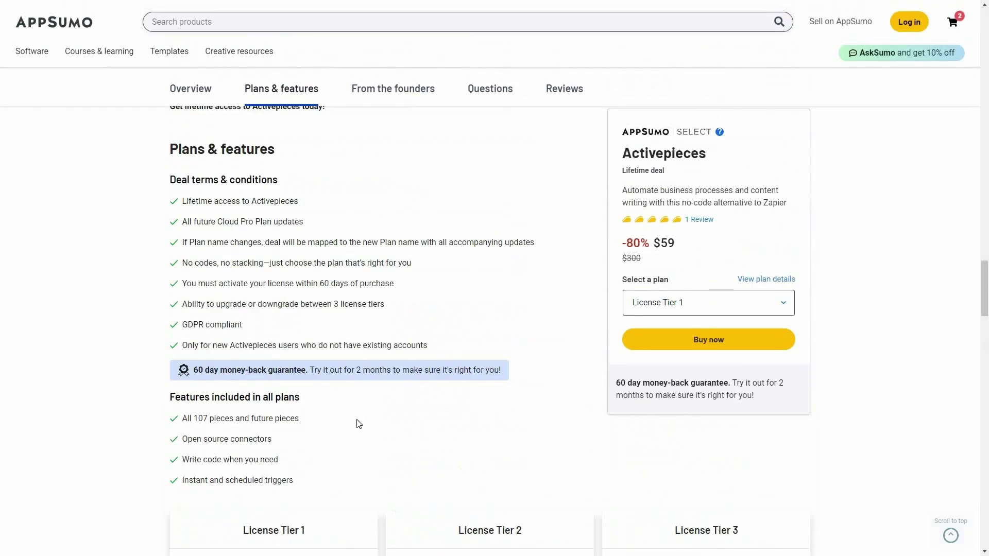
scroll(358, 424, "up", 10)
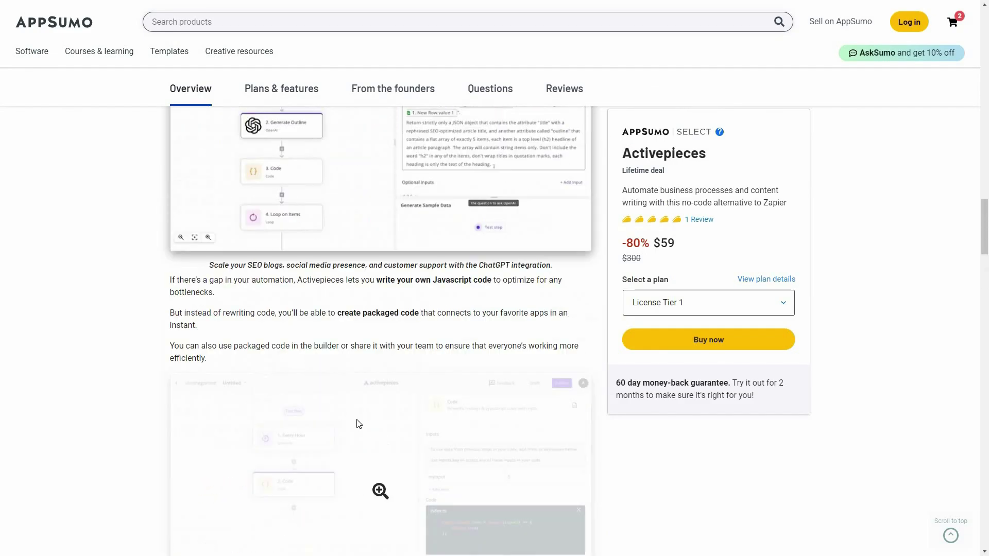
scroll(358, 425, "up", 10)
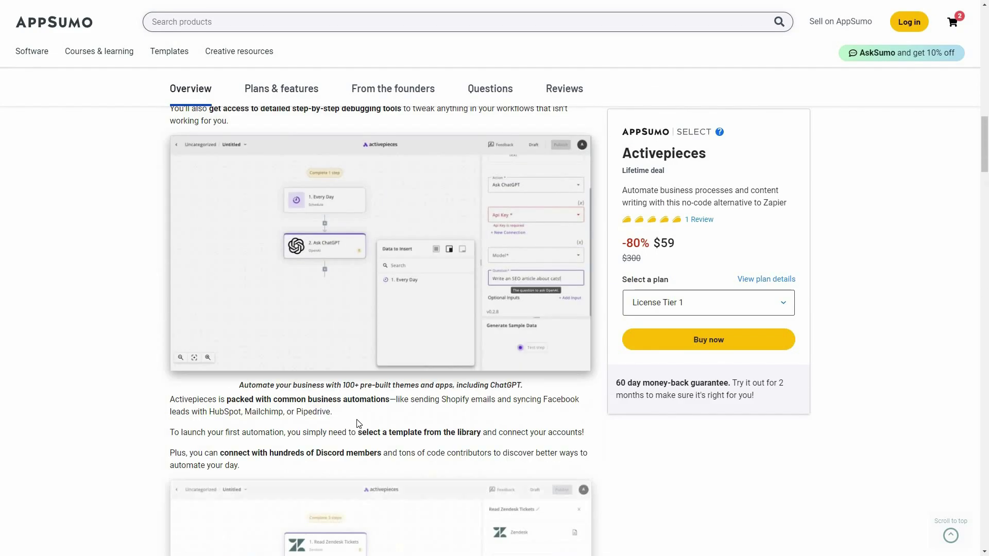
scroll(359, 424, "up", 6)
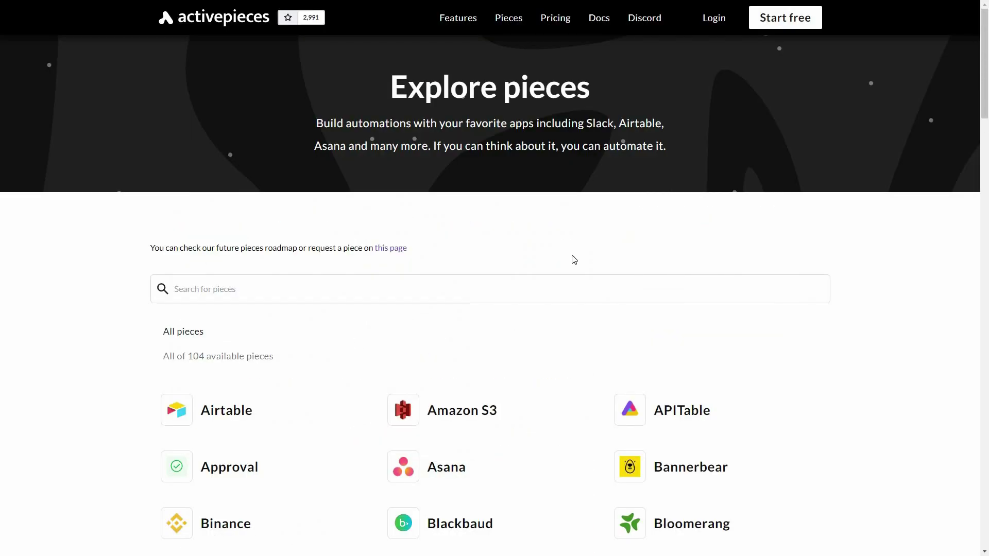
Look through the full list of available pieces on the Activepieces Explore pieces page.
scroll(761, 260, "down", 1)
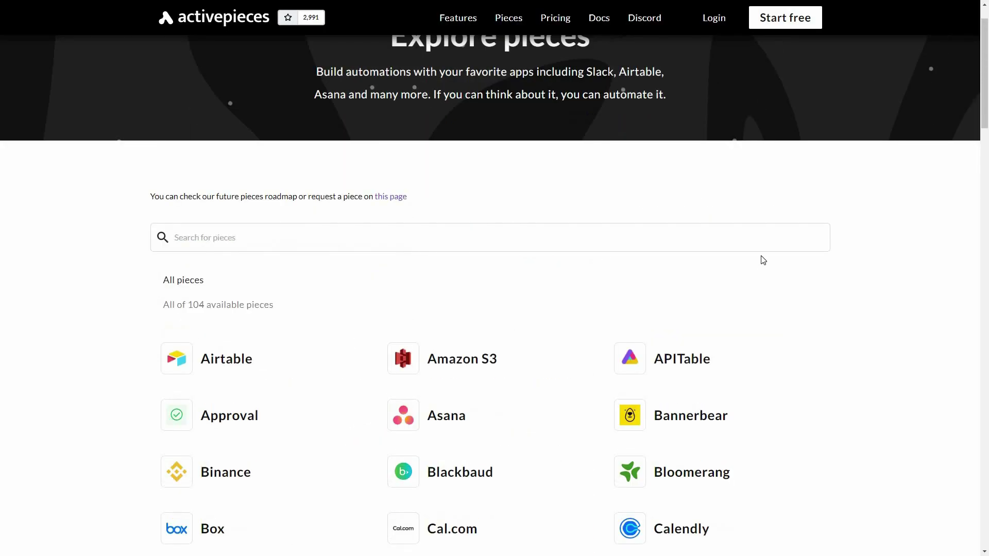
scroll(777, 268, "down", 1)
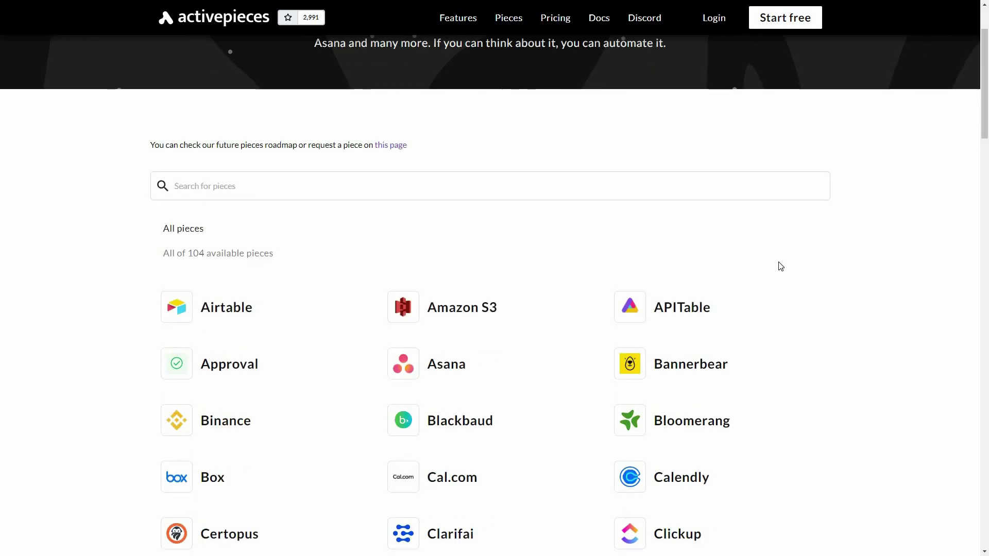
scroll(922, 284, "down", 1)
middle_click(919, 282)
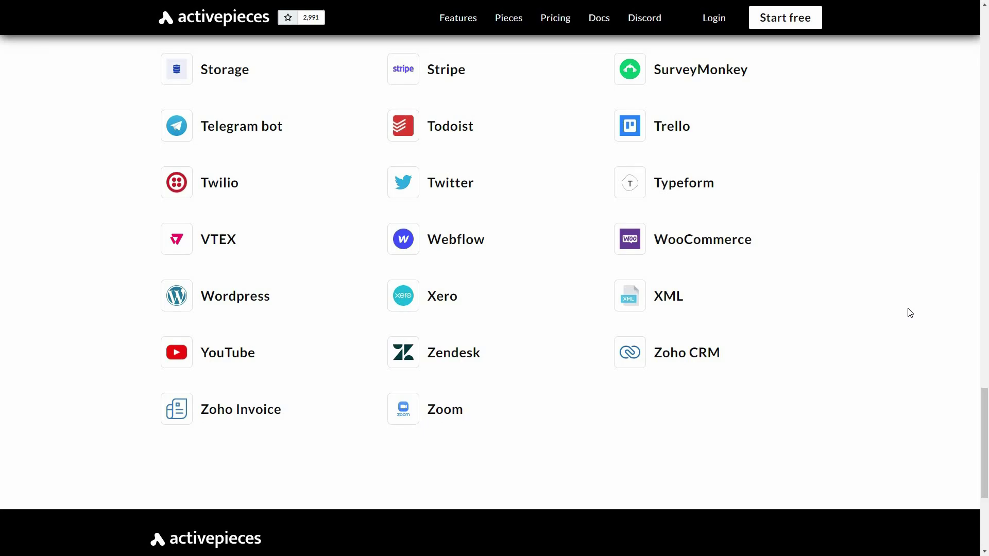
scroll(884, 281, "up", 2)
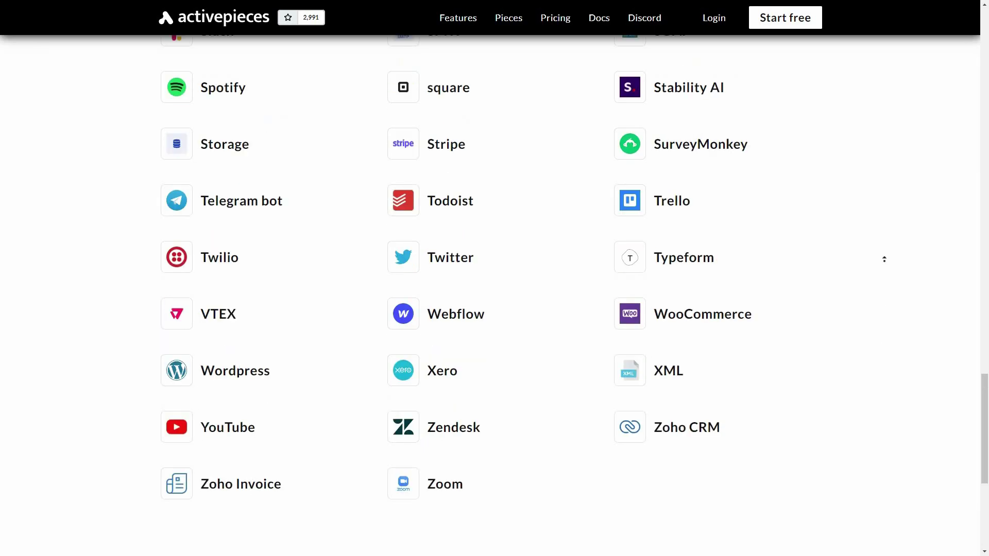
scroll(884, 259, "up", 20)
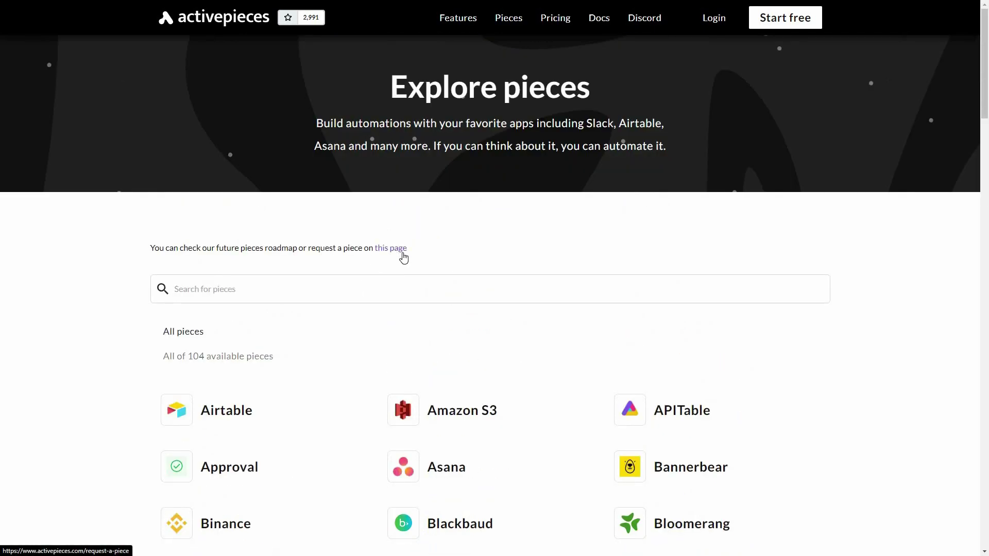
Open the piece request page and look through the Requested and In Progress pieces.
left_click(403, 258)
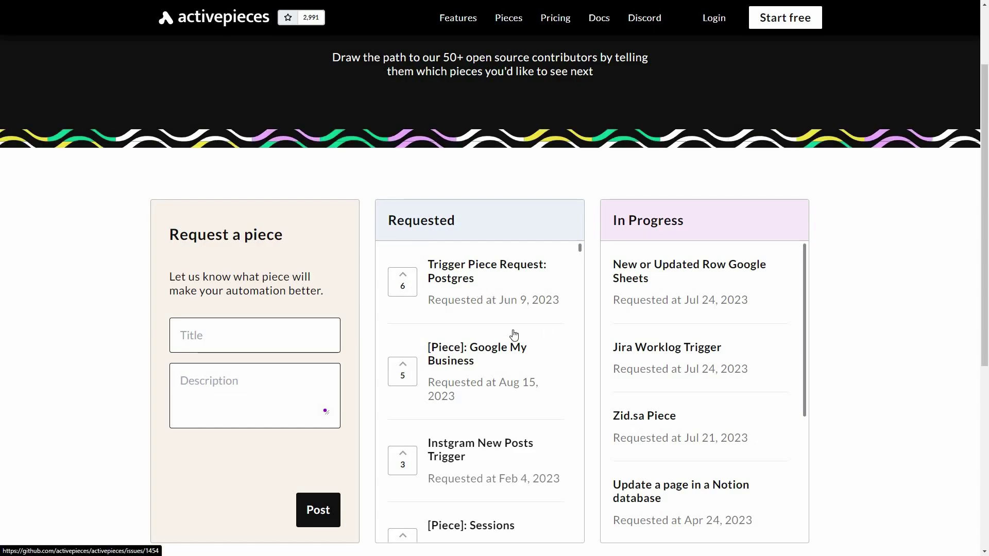
scroll(514, 353, "down", 1)
scroll(513, 353, "down", 6)
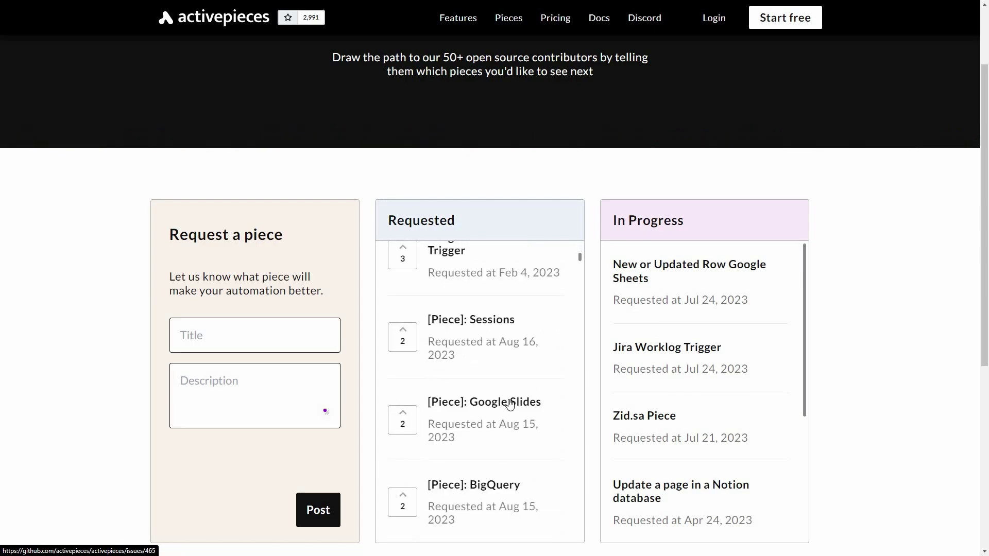
scroll(508, 404, "down", 4)
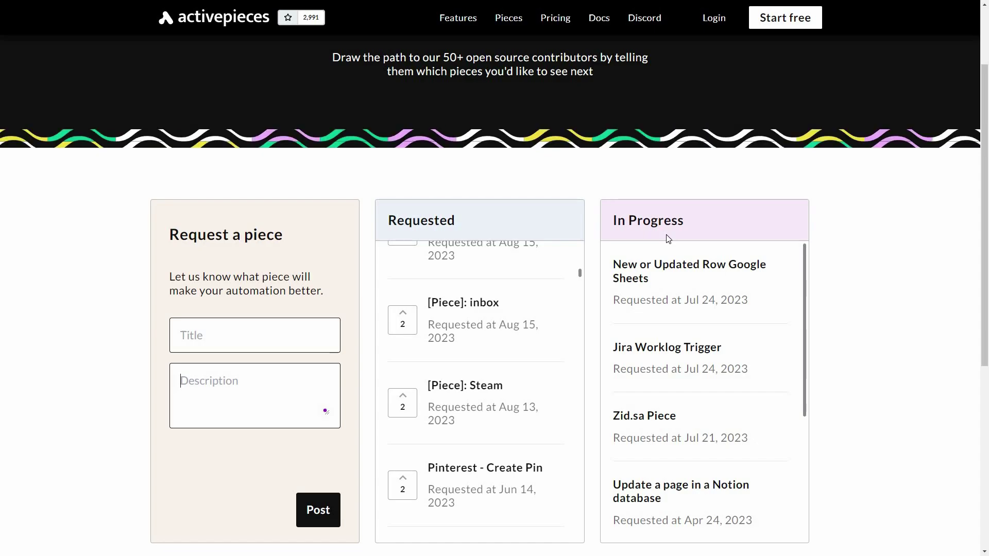
scroll(741, 432, "down", 4)
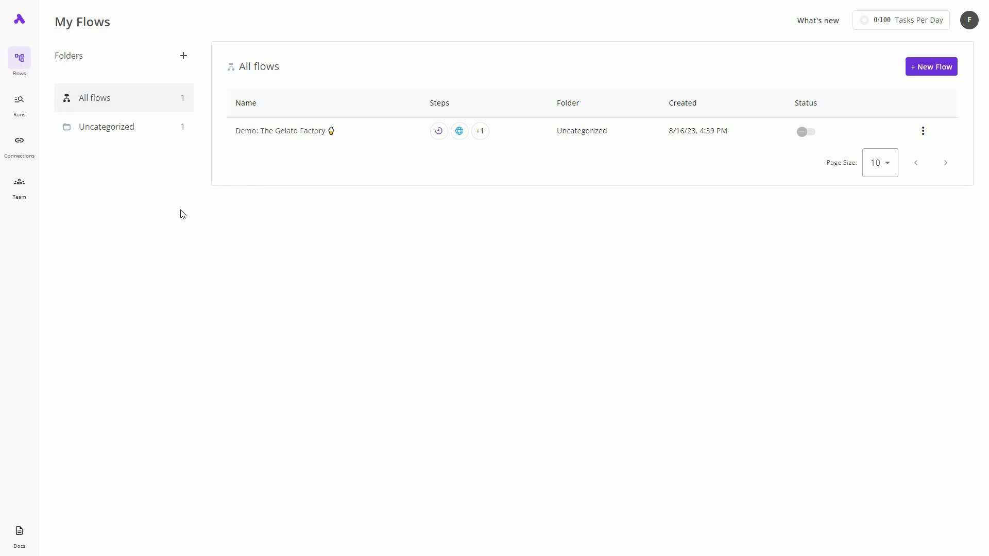
Look at the new folder form without creating a folder, and view the Connections and Team pages.
left_click(183, 56)
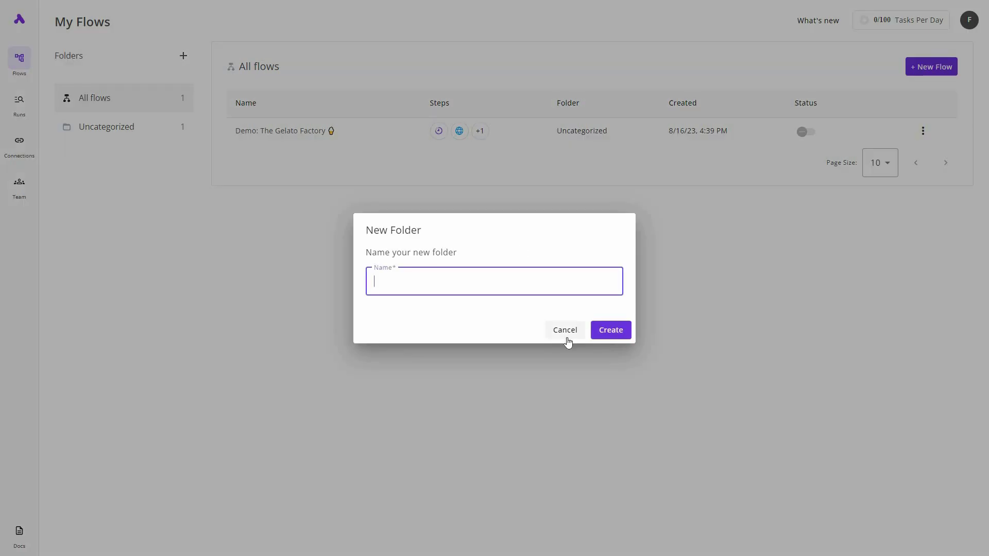
left_click(78, 167)
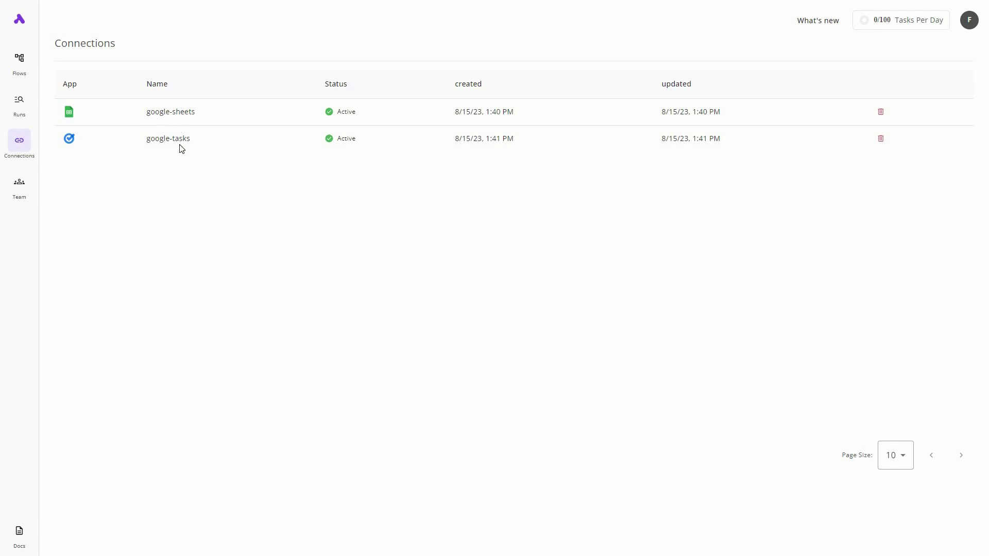
left_click(19, 185)
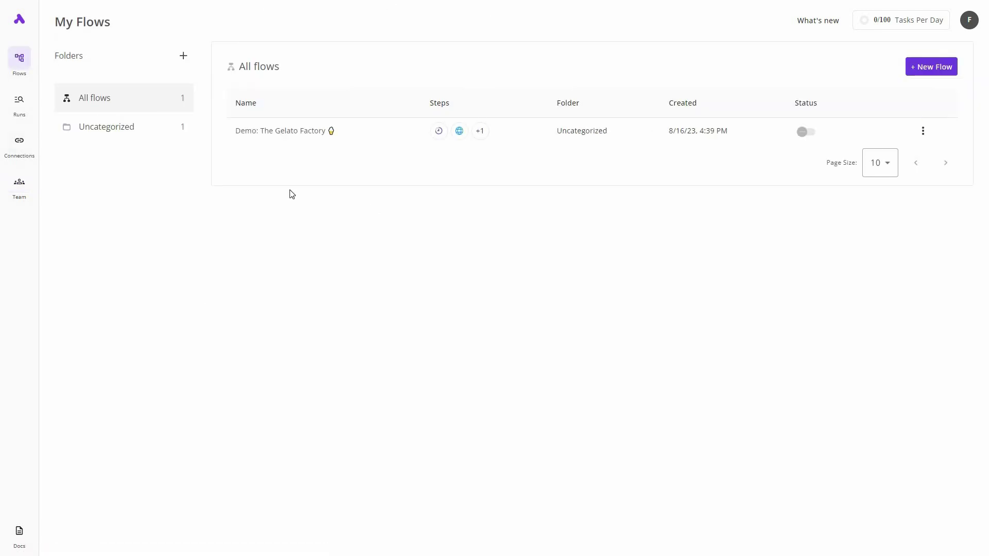
Create a new flow and browse the ready-made templates offered for it.
left_click(951, 72)
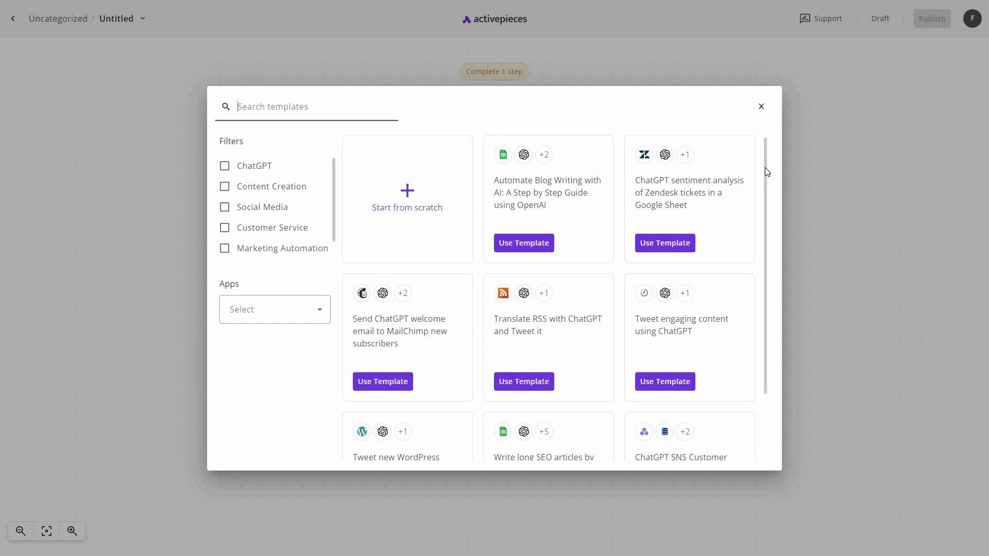
scroll(603, 393, "down", 2)
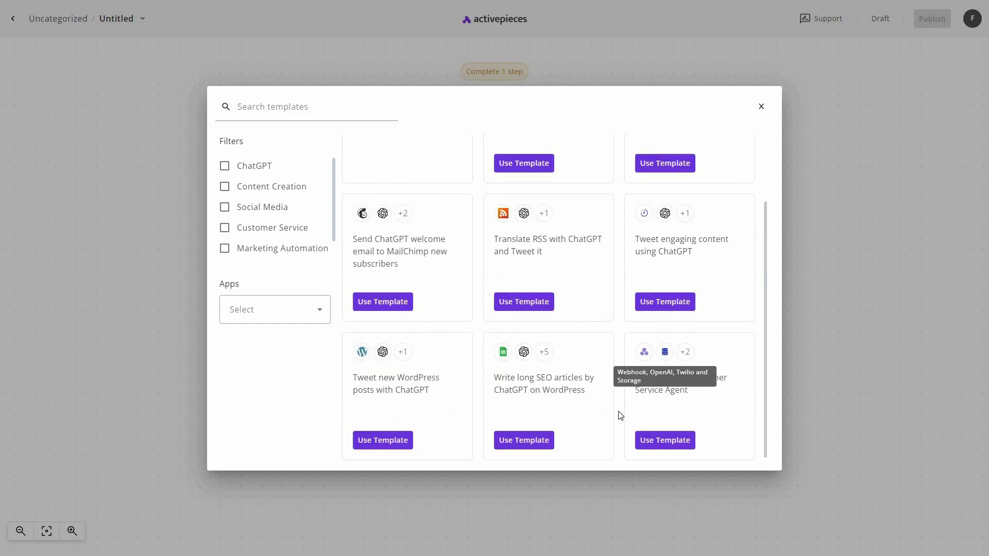
scroll(537, 197, "up", 2)
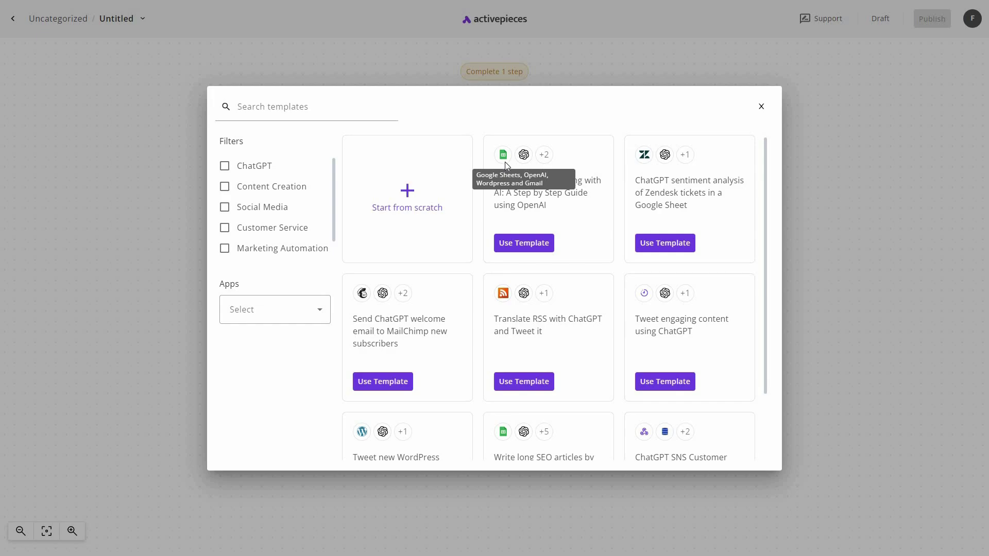
scroll(747, 359, "down", 2)
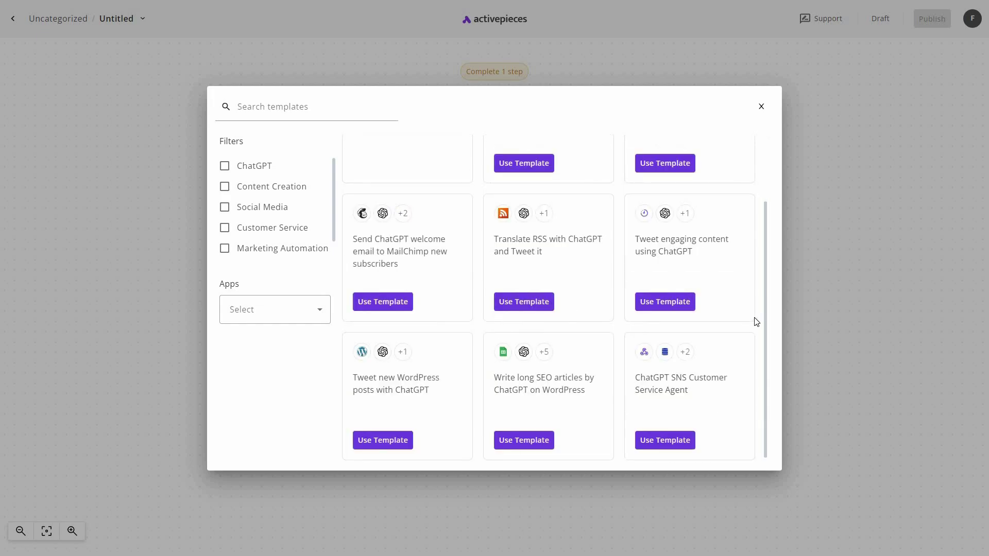
Look through the apps by which the flow templates can be filtered, without choosing one.
left_click(289, 320)
scroll(279, 423, "down", 5)
scroll(279, 423, "down", 8)
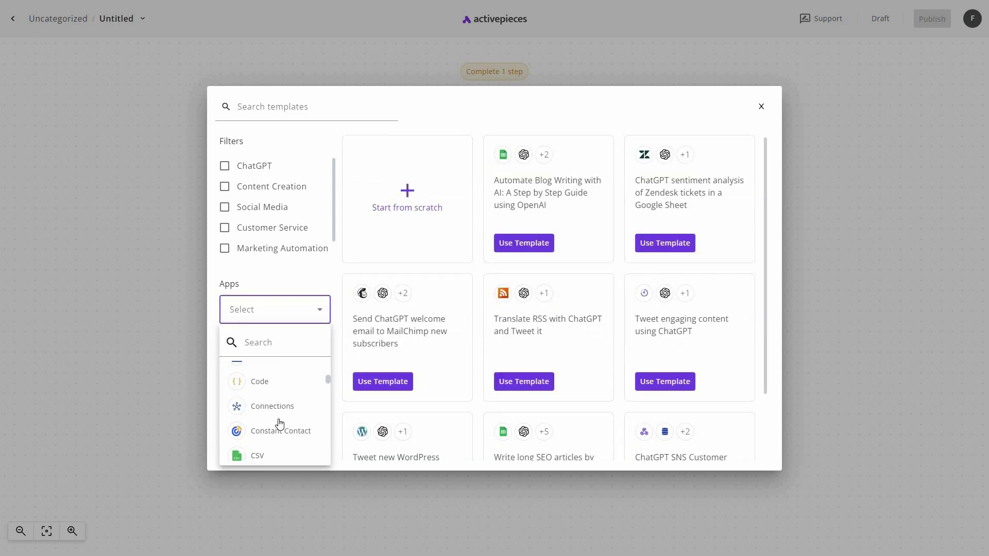
scroll(279, 423, "down", 5)
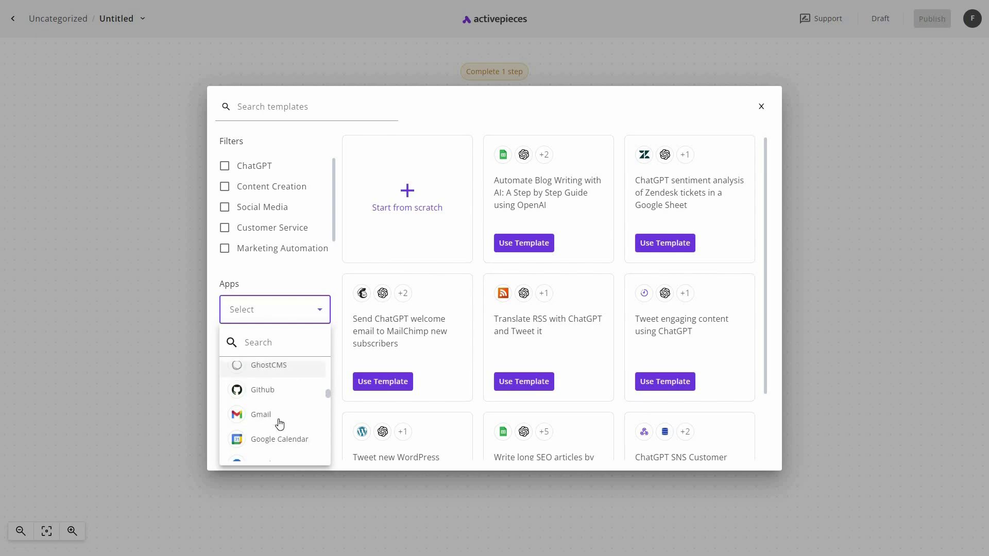
left_click(280, 309)
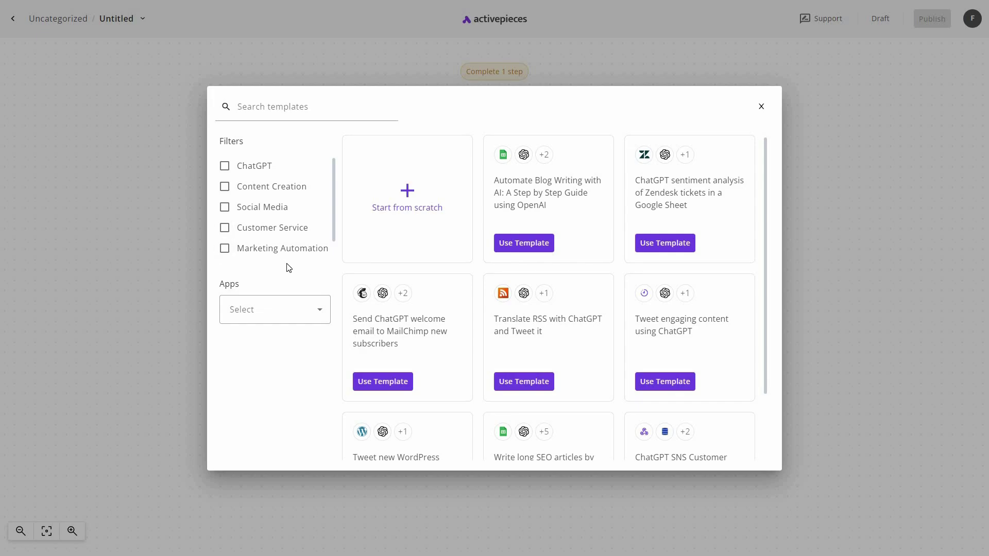
Start the flow from scratch and look through all the apps available for its first trigger.
left_click(439, 228)
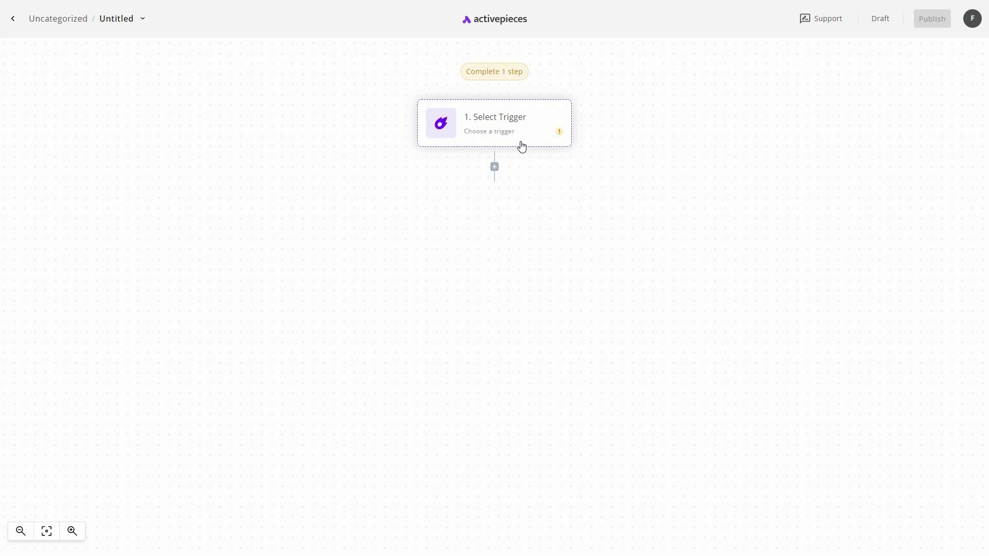
left_click(504, 128)
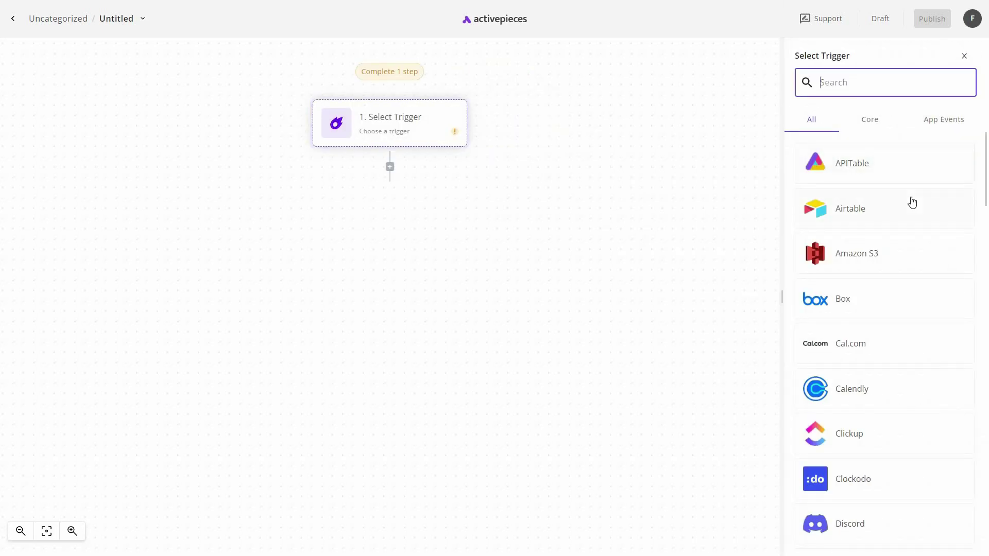
scroll(889, 325, "down", 9)
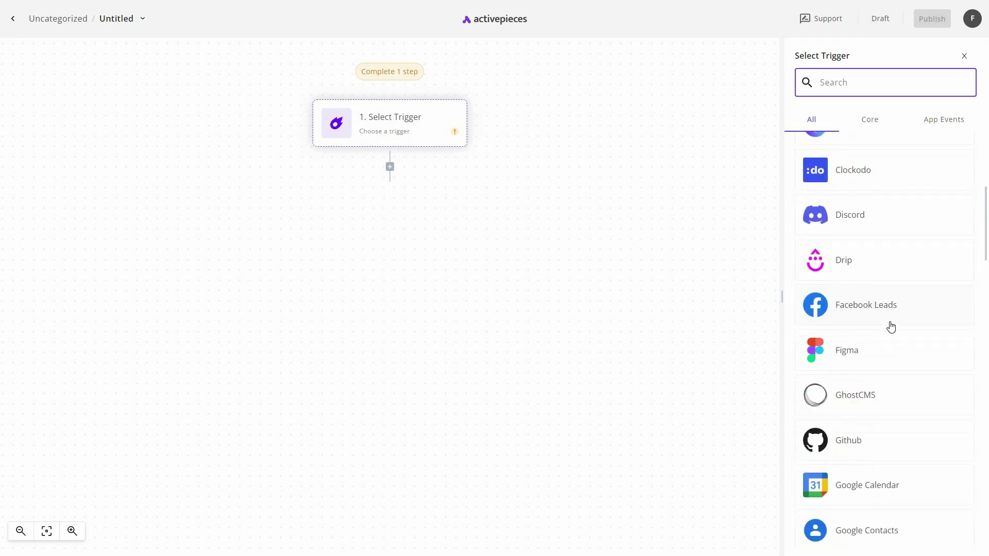
scroll(889, 329, "down", 20)
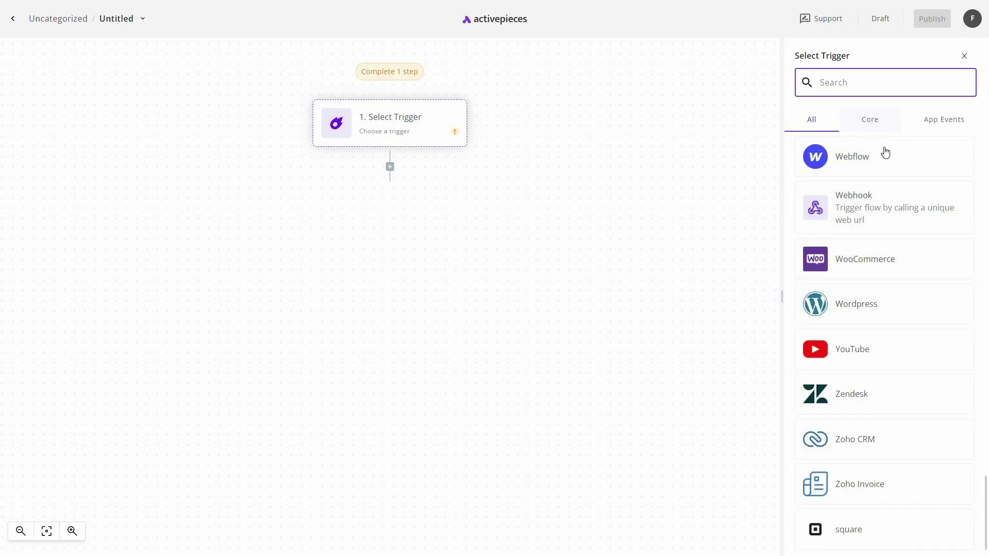
Set the flow's first step to the core Schedule trigger with the Every Hour option.
left_click(882, 122)
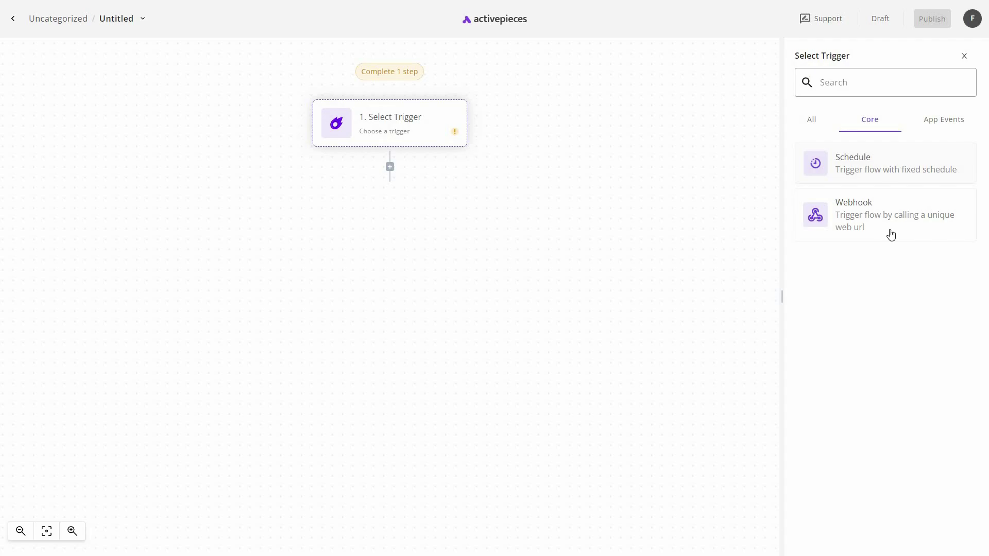
left_click(896, 173)
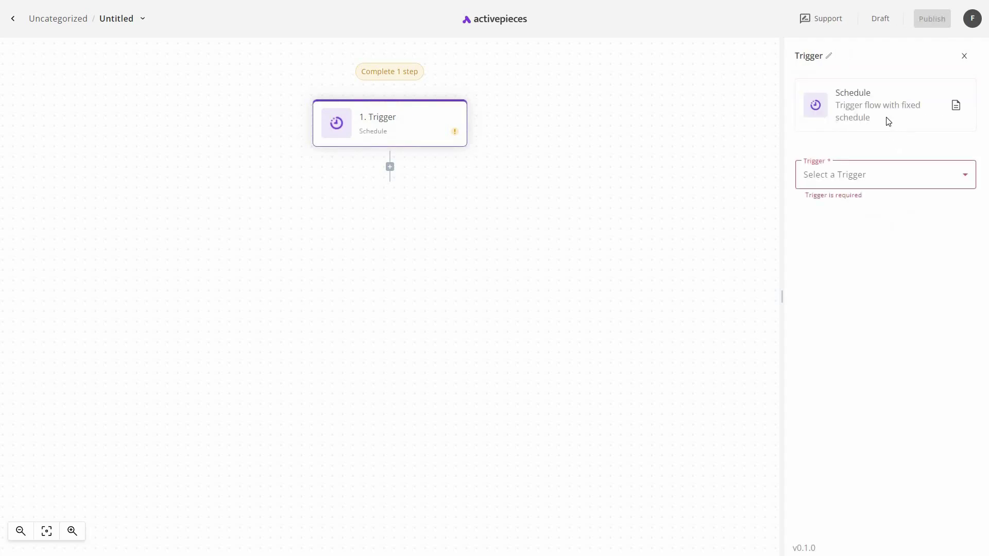
left_click(877, 180)
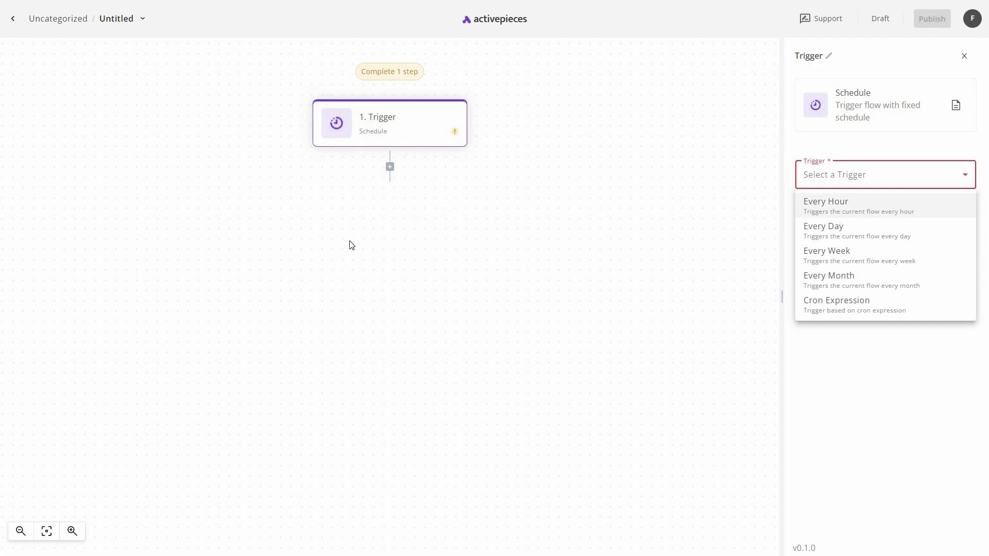
left_click(860, 205)
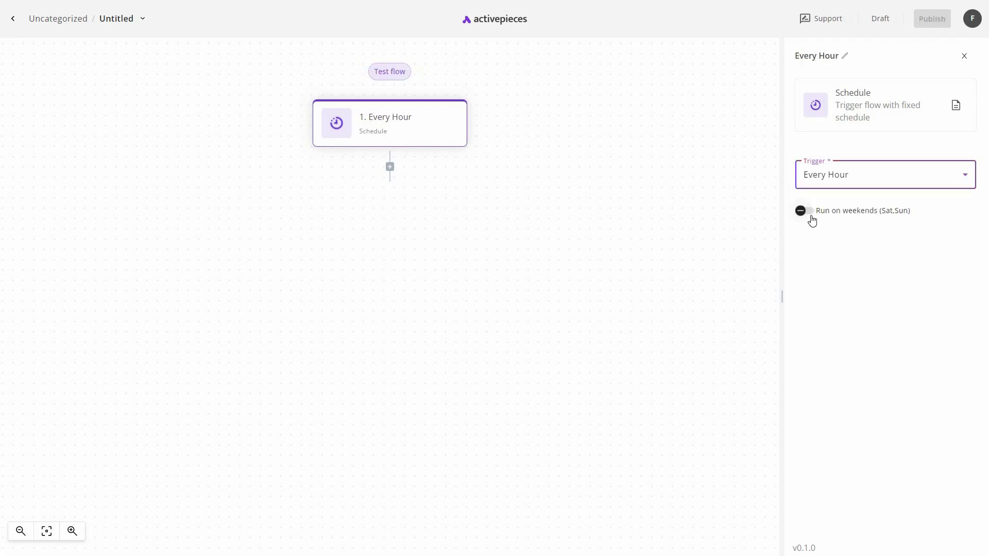
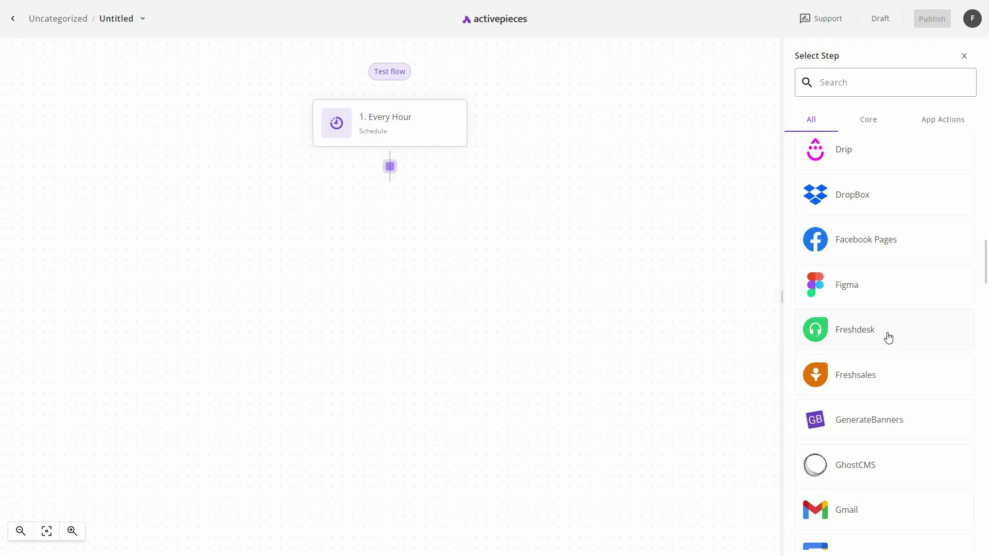
Add Google Tasks as the step after the Every Hour trigger and set its action to Add Task.
scroll(887, 337, "down", 7)
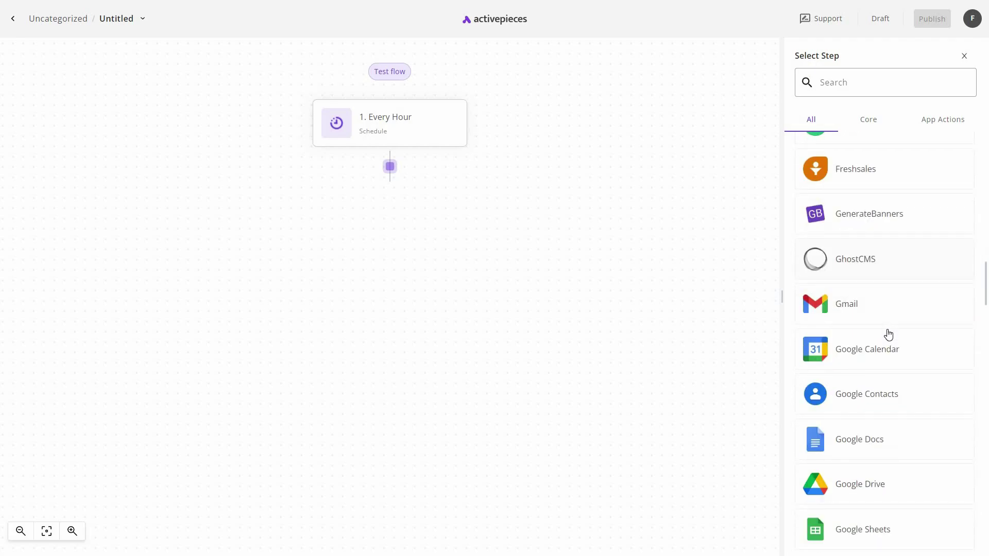
scroll(906, 339, "down", 2)
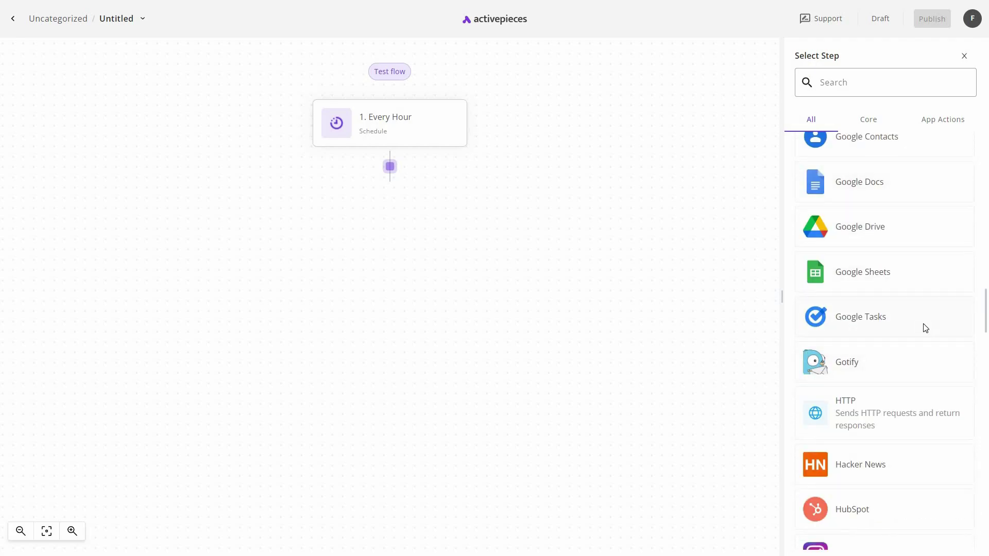
left_click(839, 304)
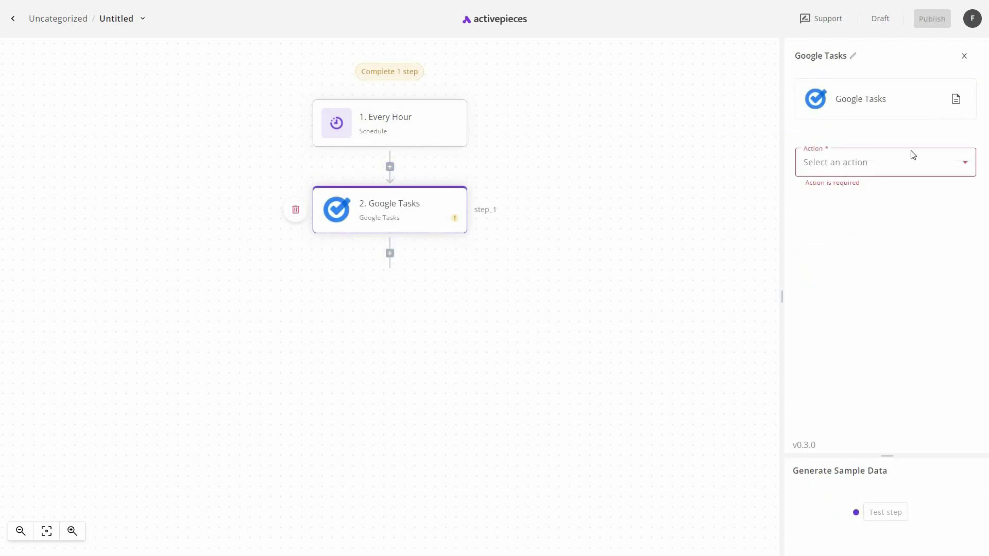
left_click(876, 170)
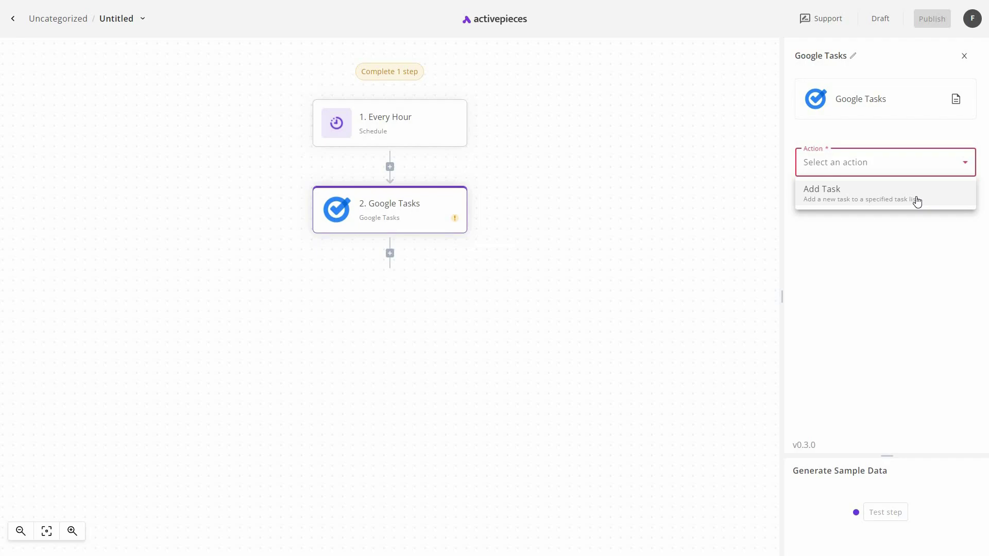
left_click(842, 200)
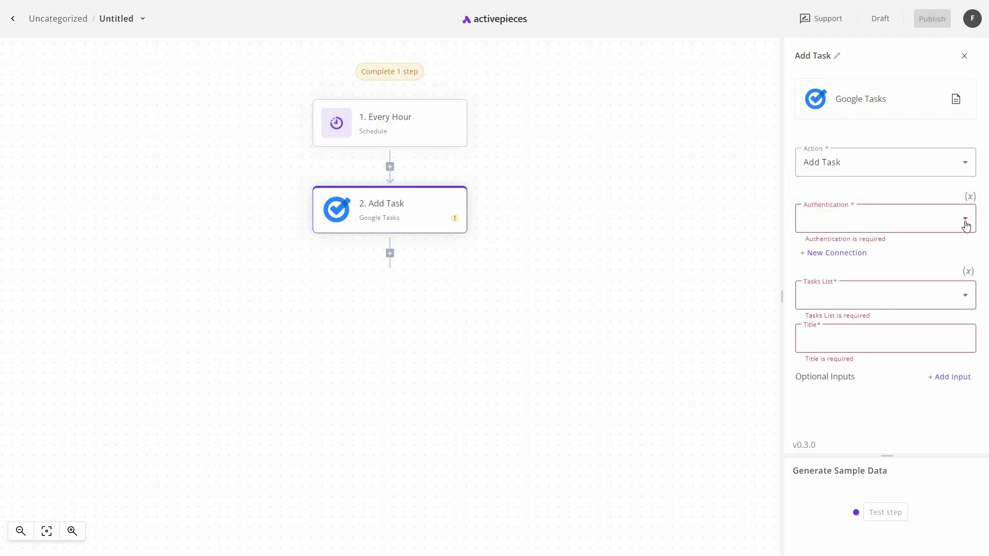
Authenticate the Add Task step with the google-tasks connection and view that connection's edit form without changing it.
left_click(840, 230)
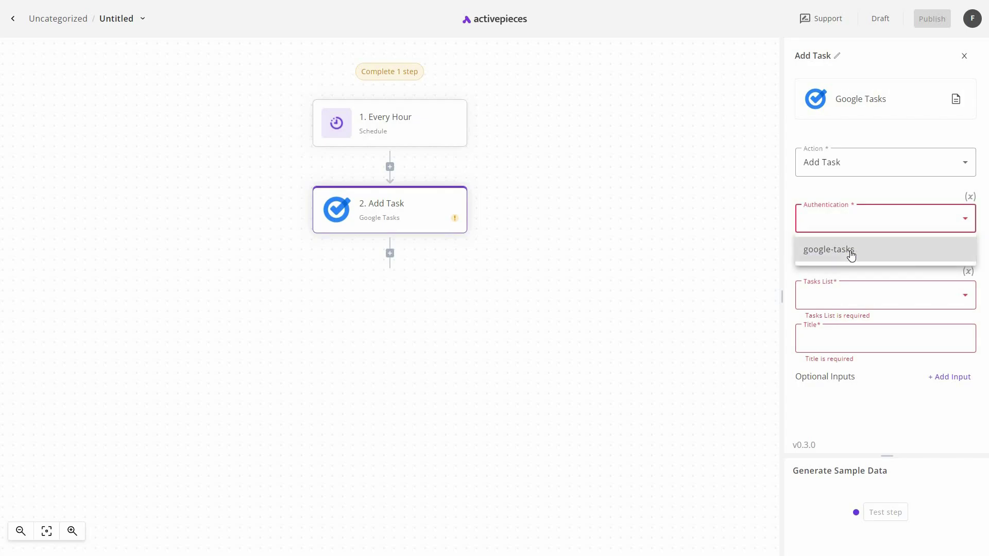
left_click(850, 255)
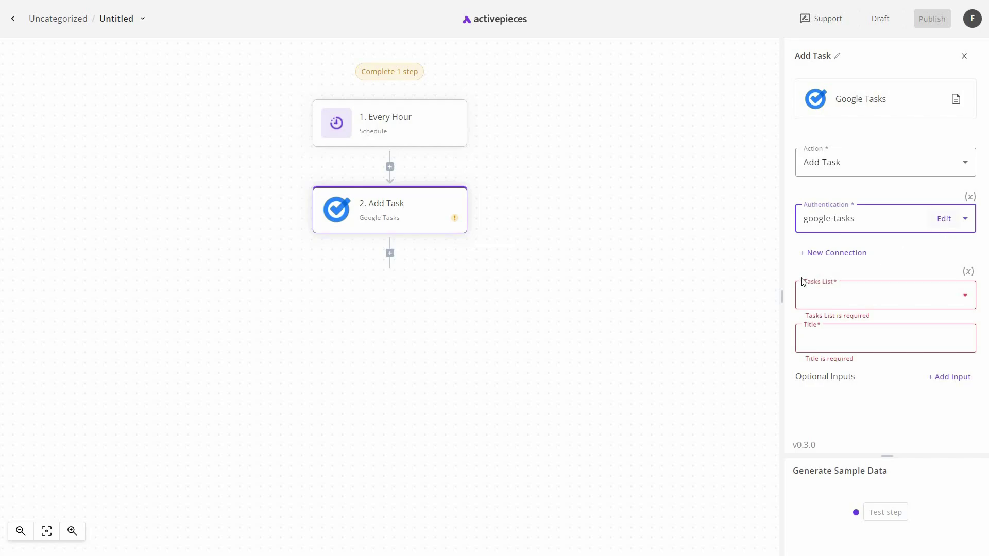
left_click(944, 219)
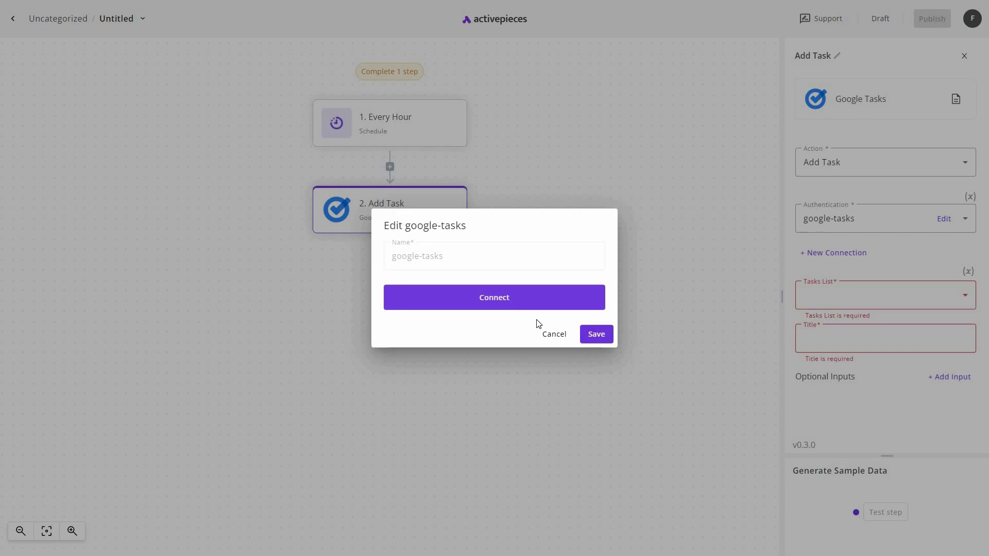
left_click(554, 334)
Look through the Add Task step's task lists, title data and optional inputs without filling anything in.
left_click(911, 293)
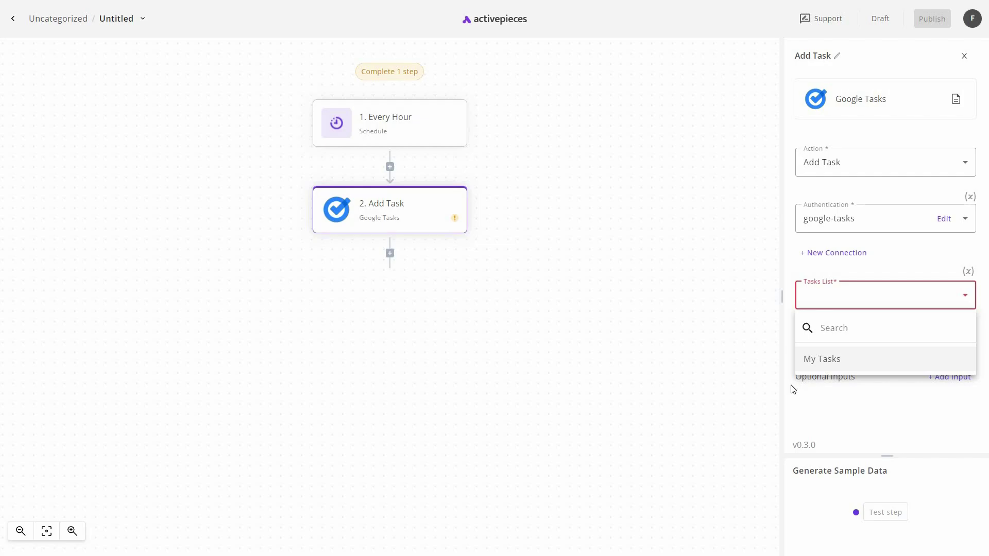
left_click(865, 341)
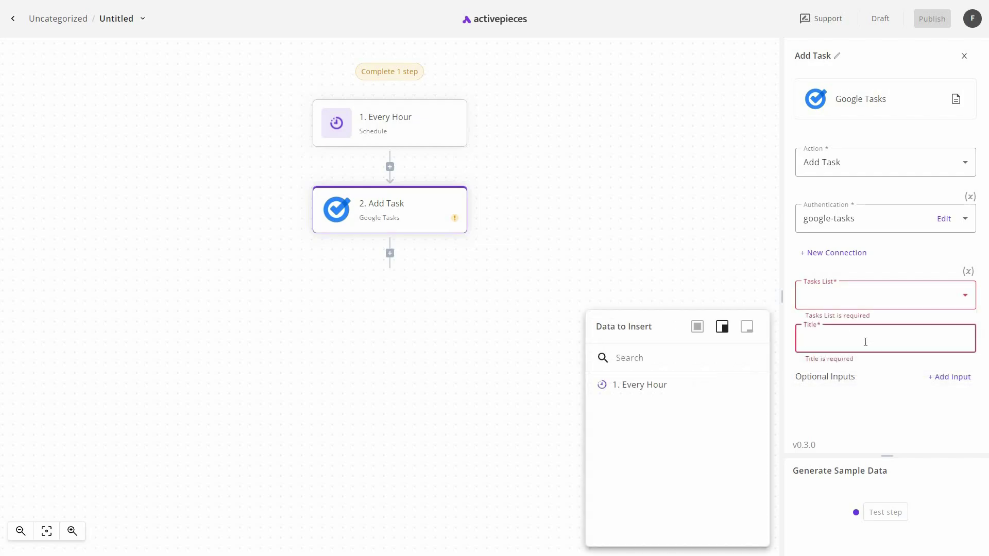
left_click(951, 385)
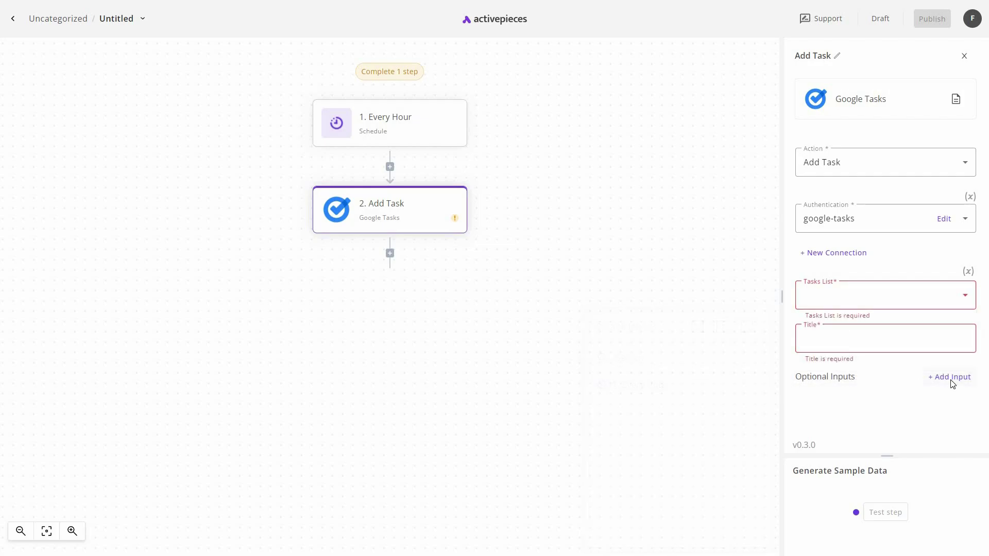
left_click(951, 382)
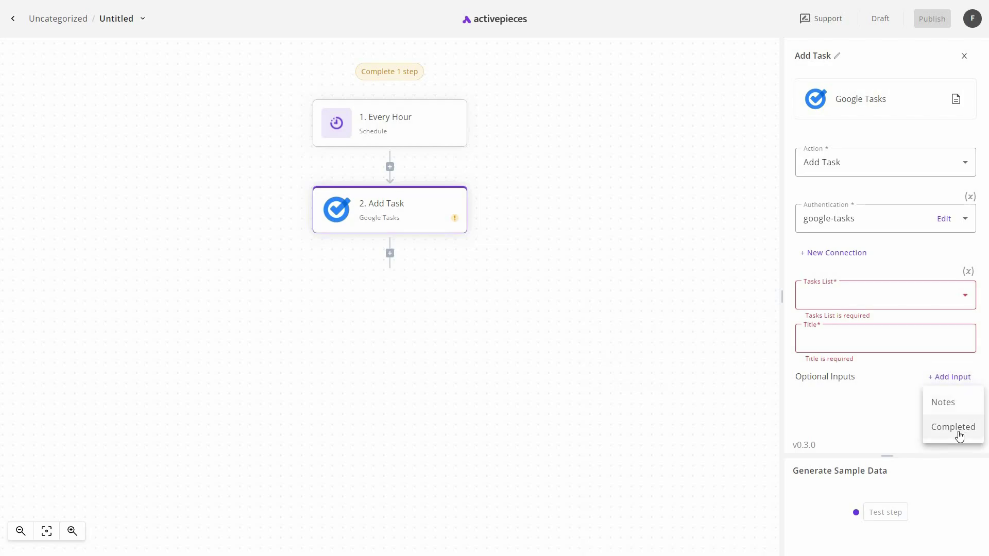
left_click(797, 404)
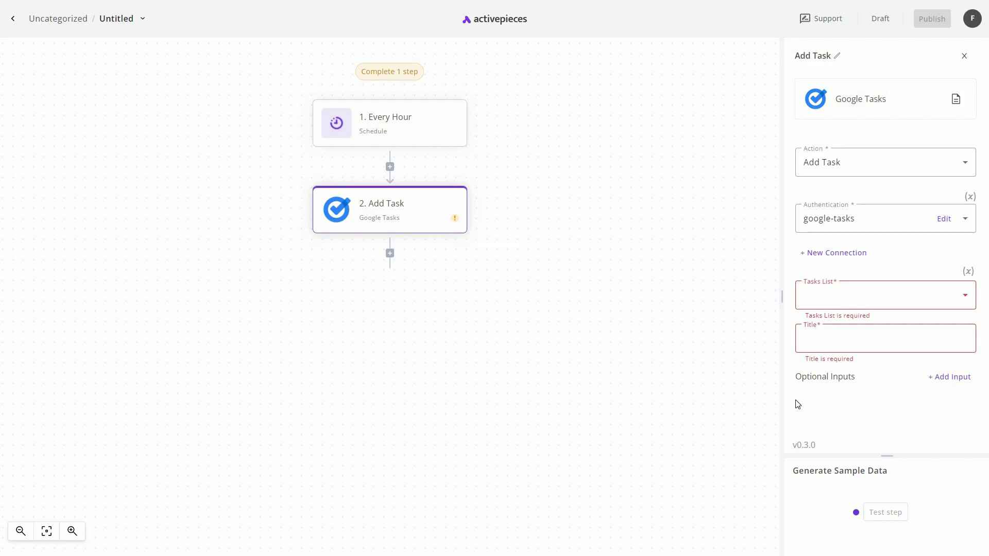
Add Google Sheets as the third step after Add Task and set its action to Insert Row.
left_click(390, 255)
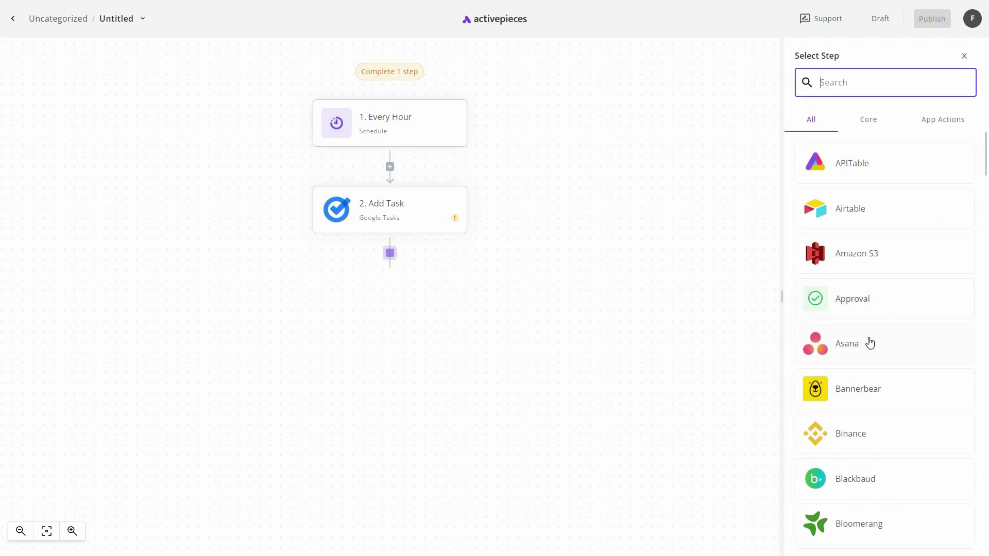
scroll(869, 344, "down", 7)
scroll(867, 349, "down", 15)
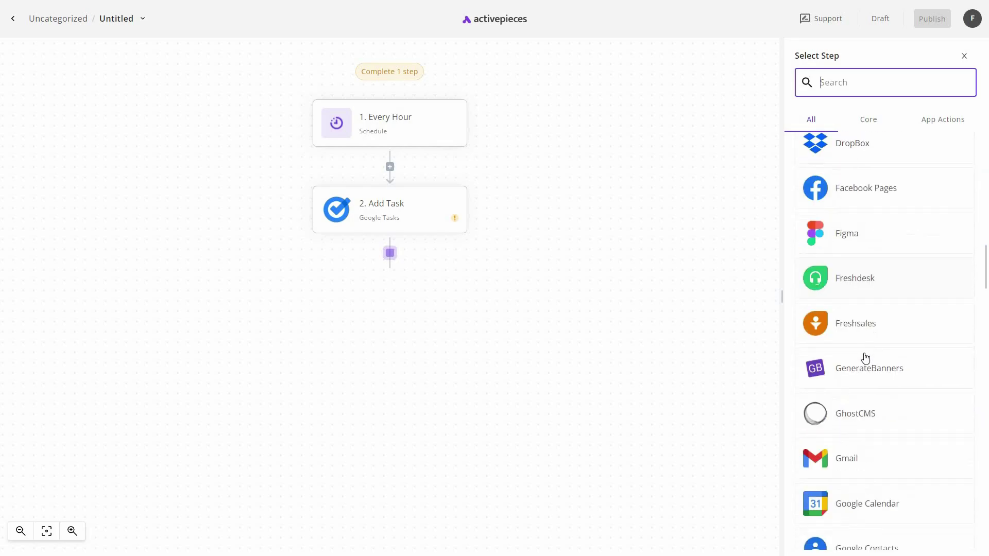
left_click(911, 387)
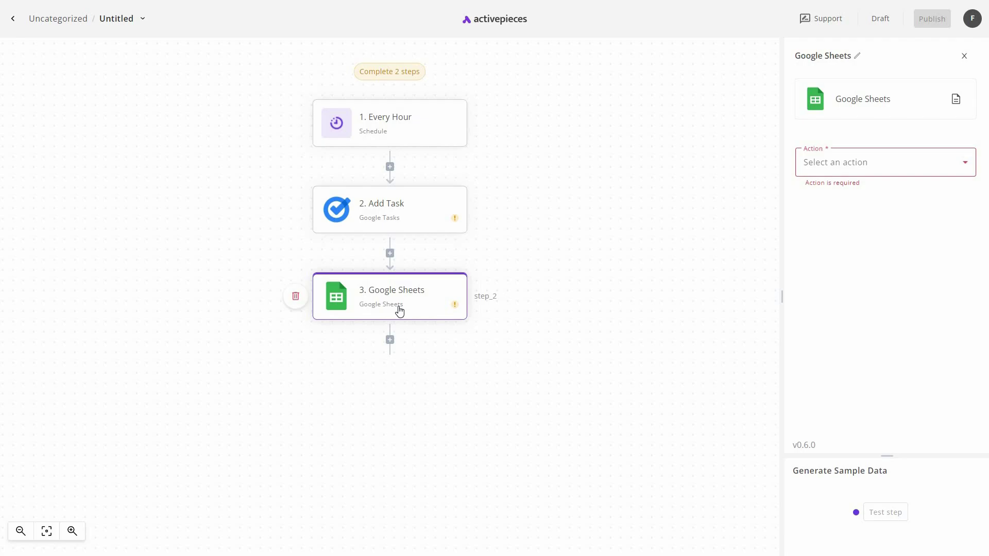
left_click(874, 171)
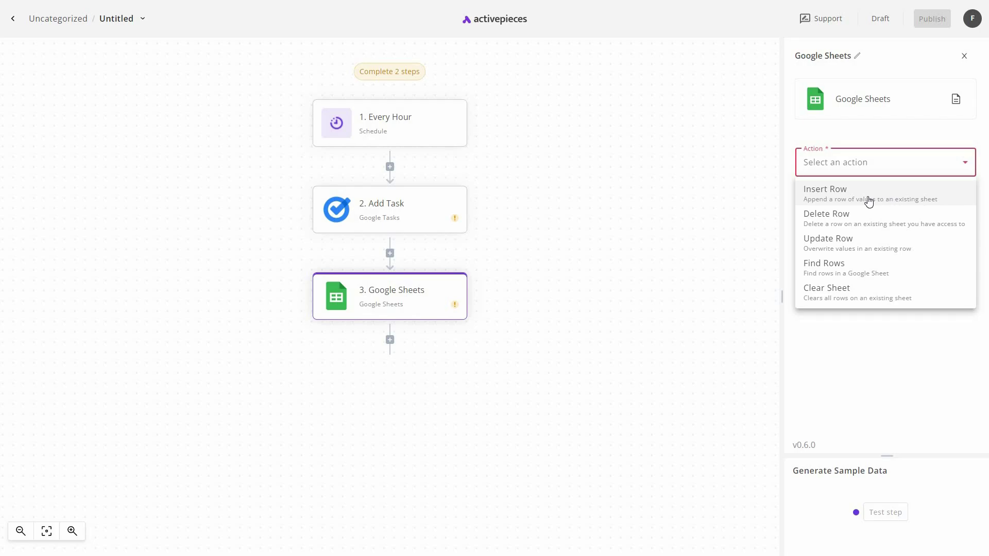
left_click(824, 195)
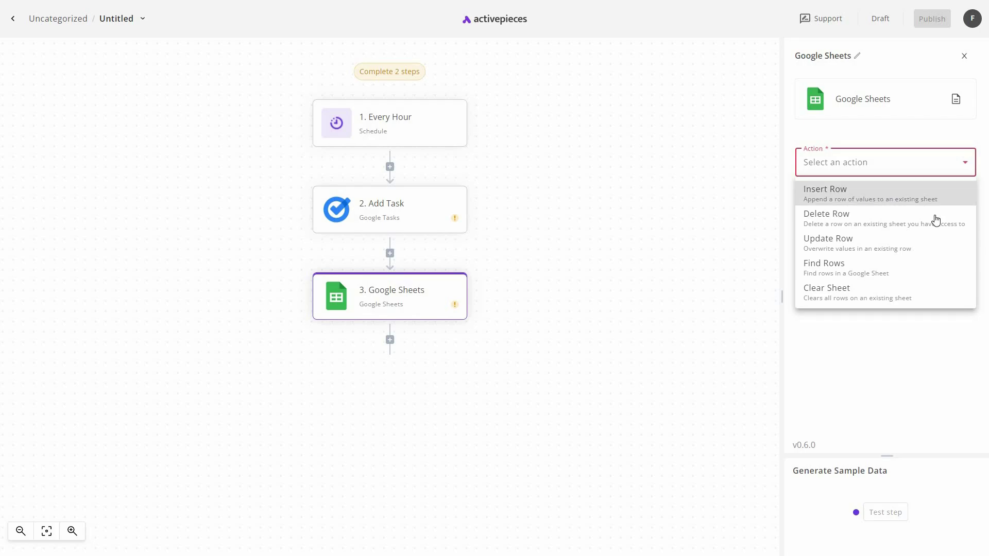
Authenticate the Insert Row step with google-sheets, and set the spreadsheet to For AP and the sheet to Sheet1.
left_click(936, 219)
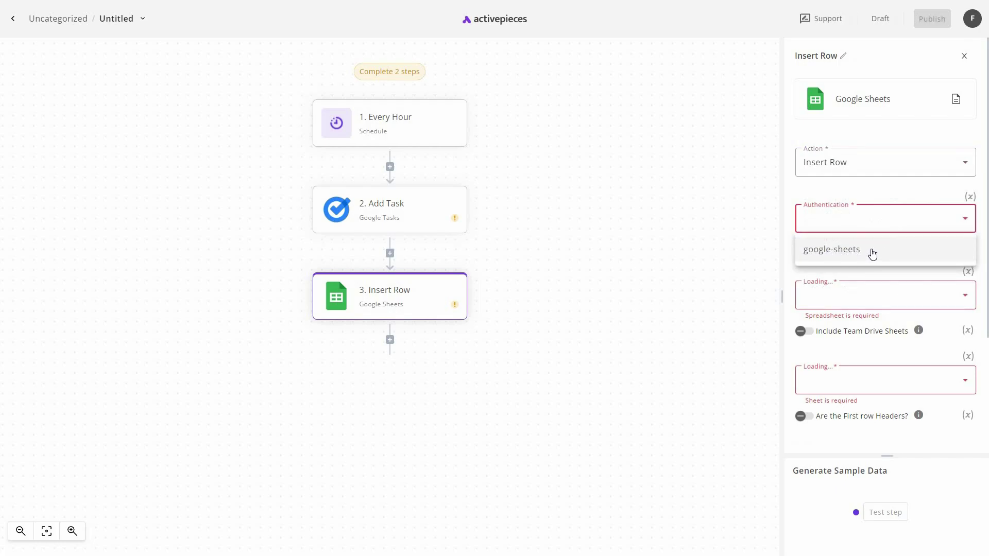
left_click(965, 224)
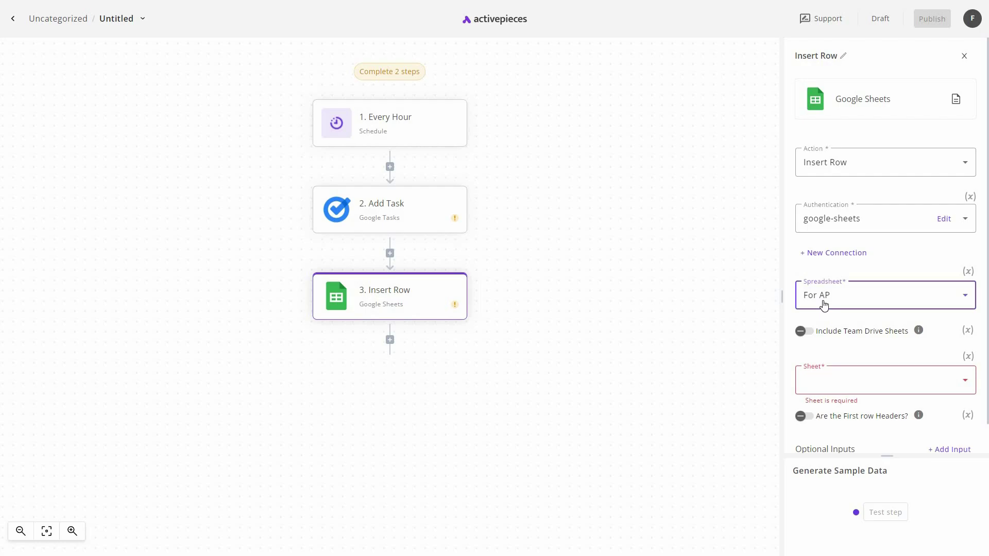
left_click(860, 387)
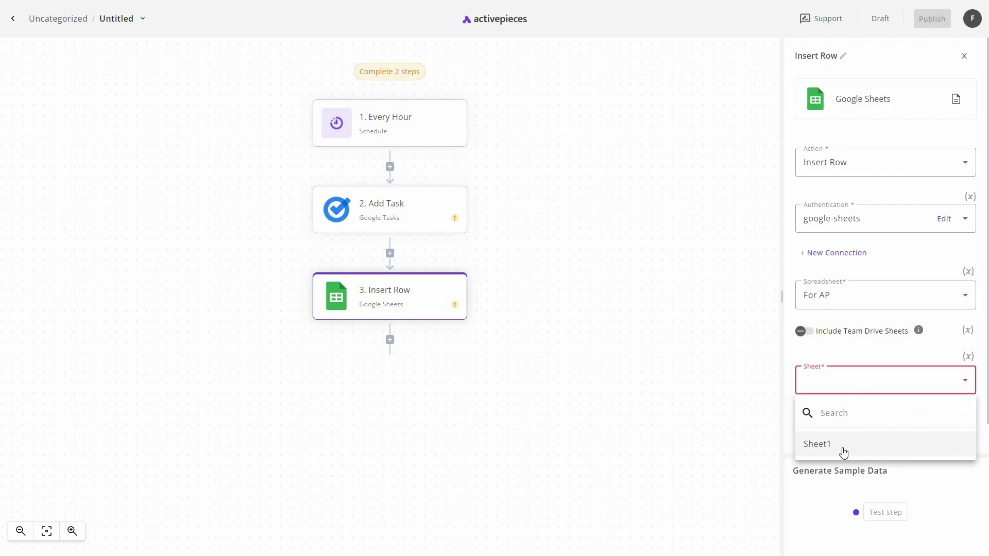
left_click(845, 450)
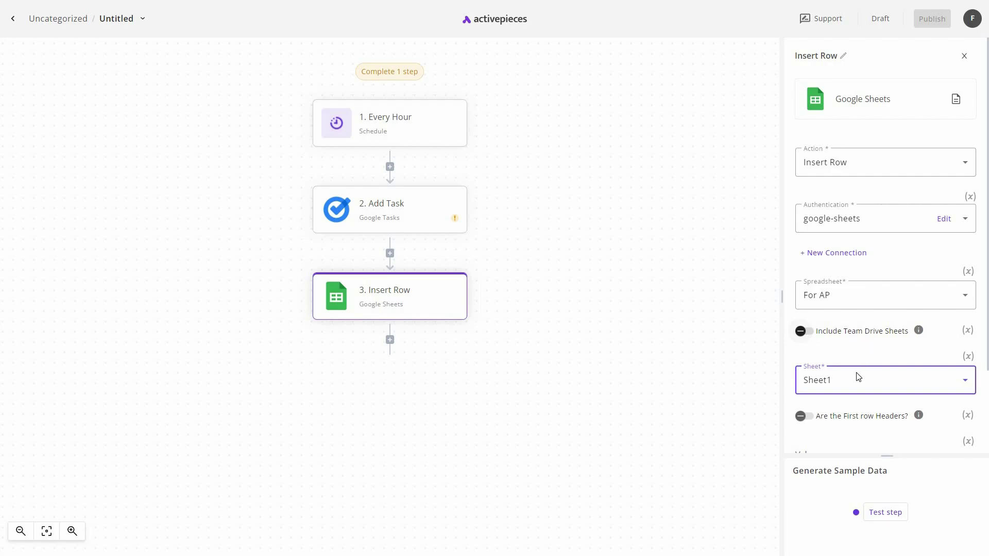
Examine the Insert Row step's value entries, insertable data and optional inputs, keeping a single empty value.
scroll(824, 379, "down", 1)
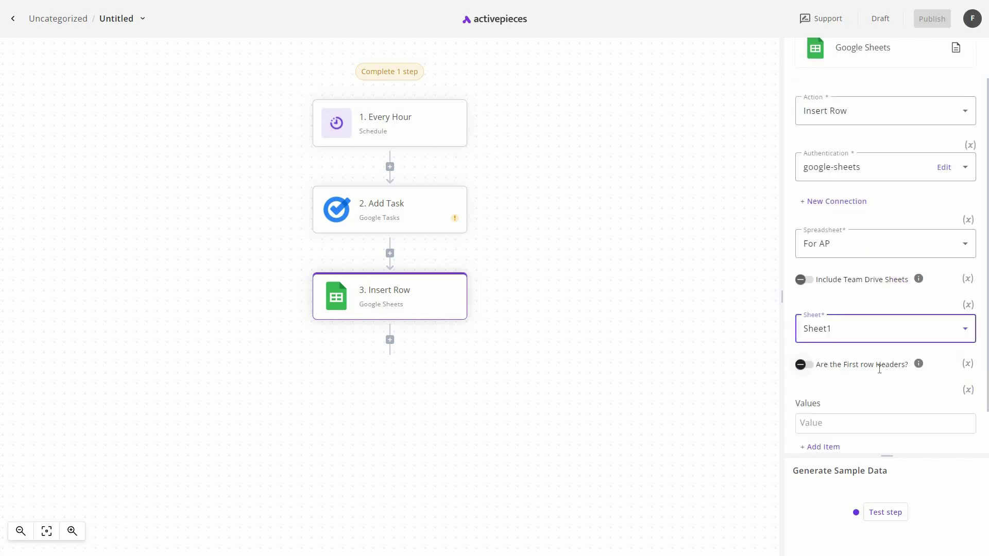
scroll(850, 370, "down", 1)
left_click(850, 372)
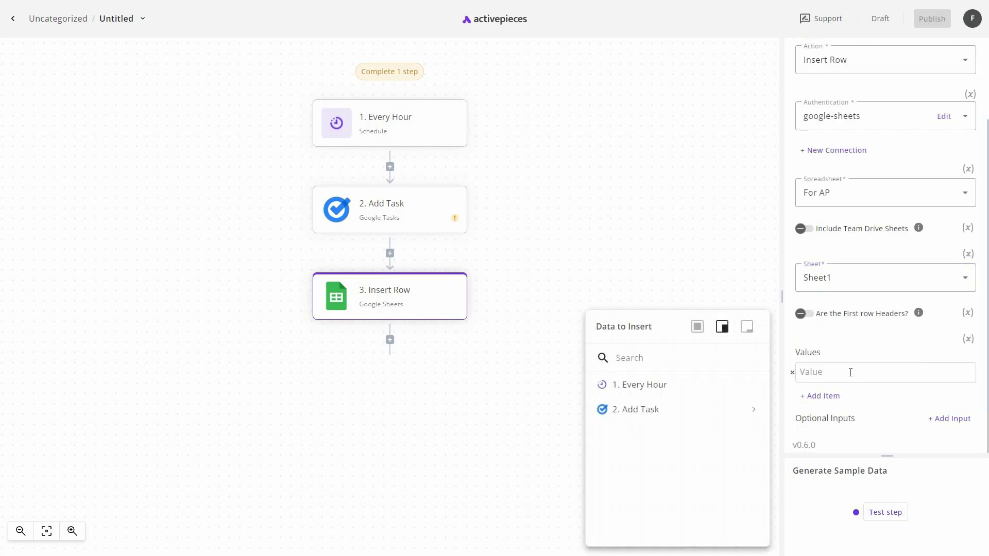
left_click(684, 443)
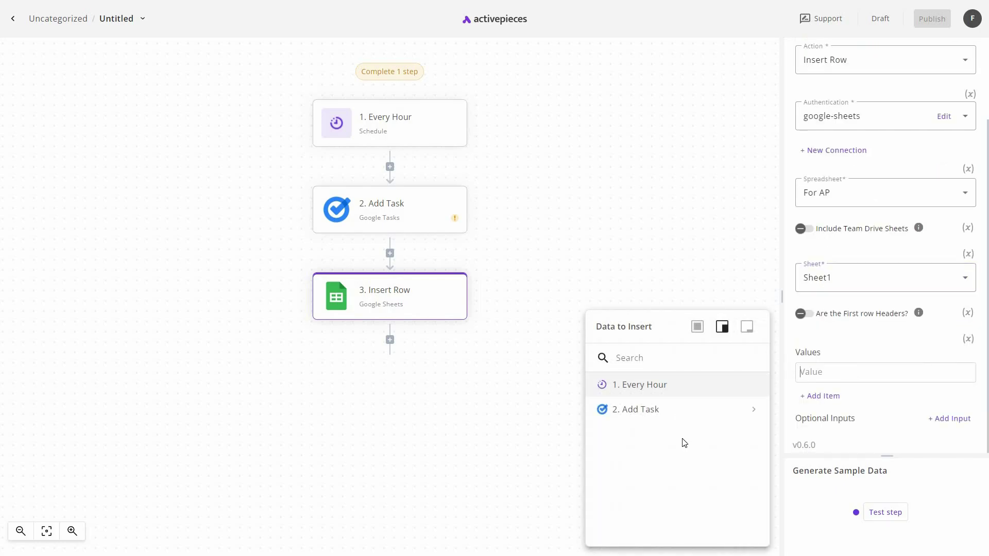
left_click(832, 395)
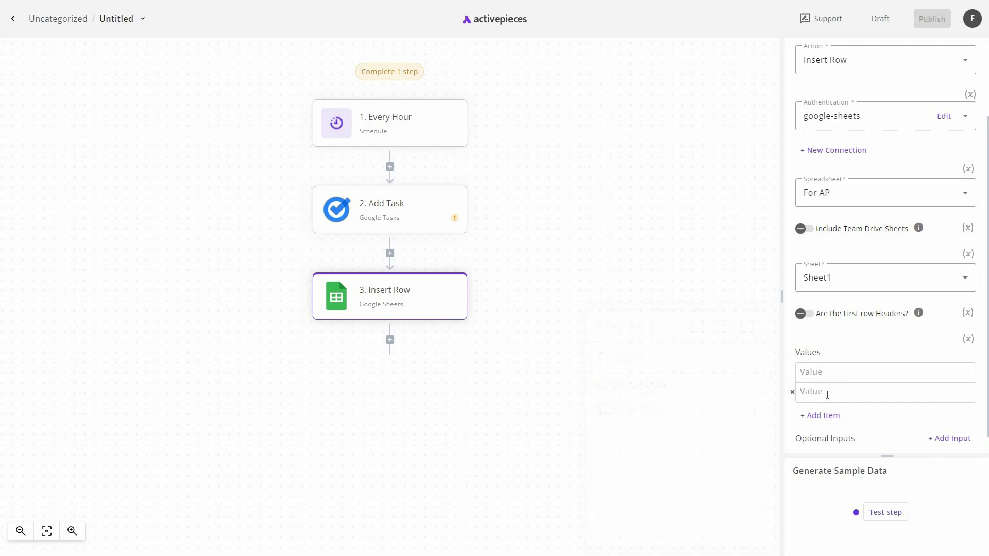
left_click(825, 398)
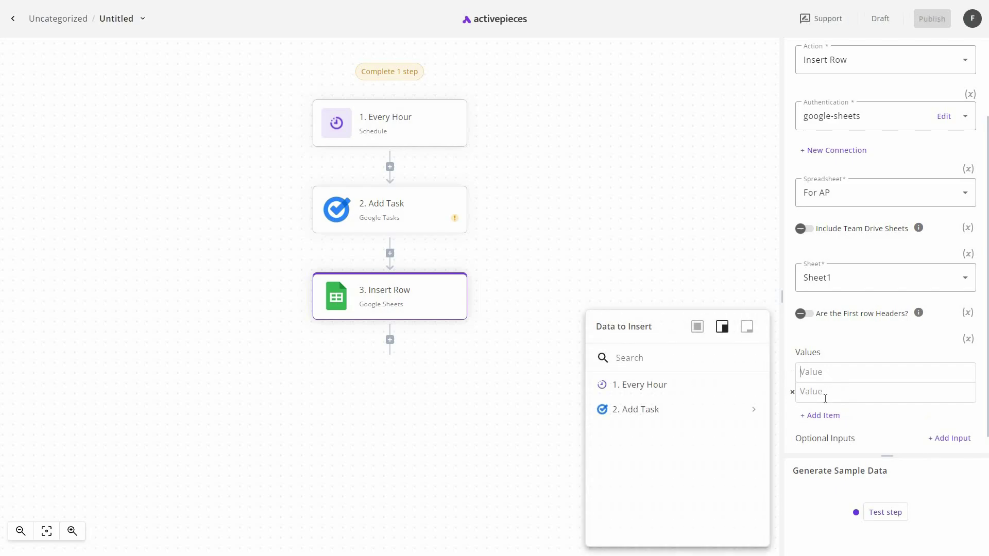
left_click(791, 392)
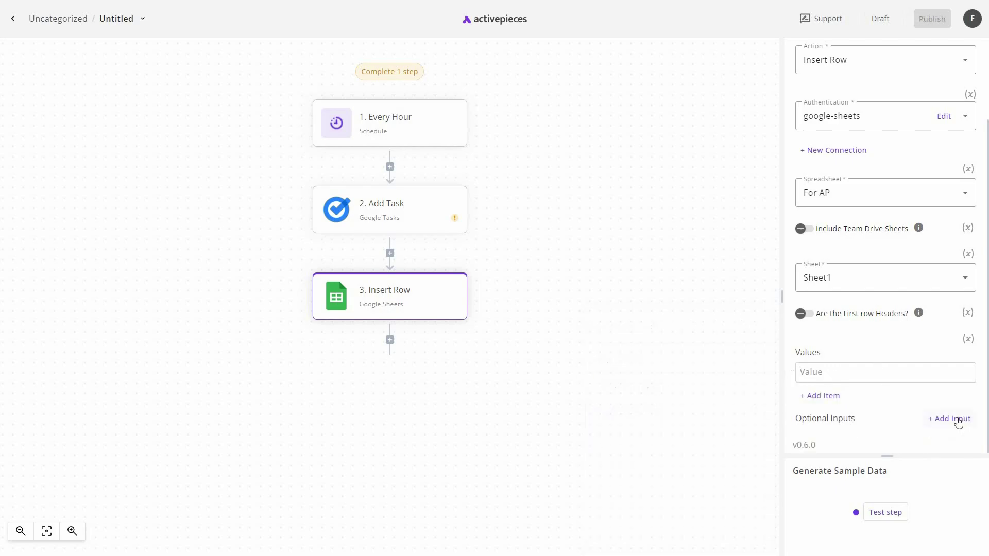
left_click(956, 419)
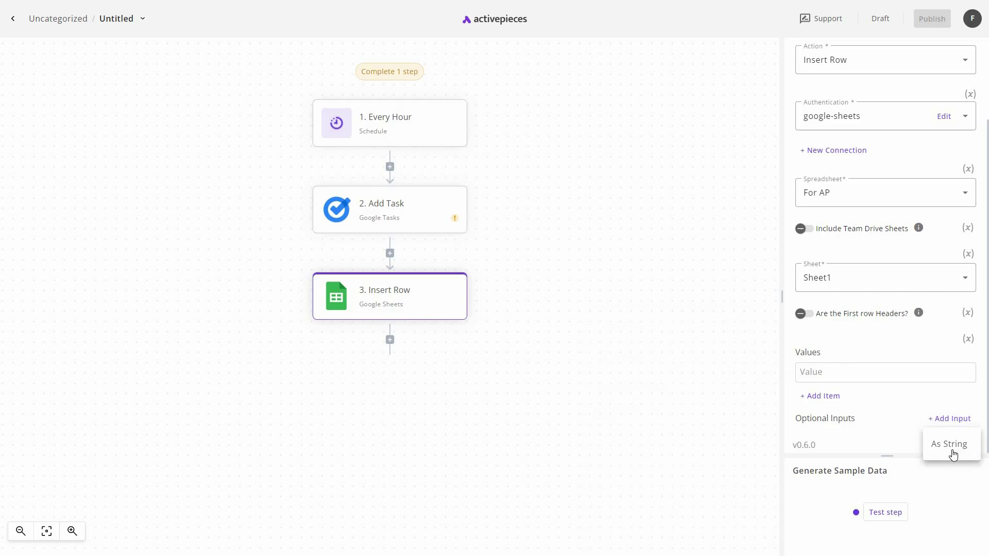
left_click(824, 345)
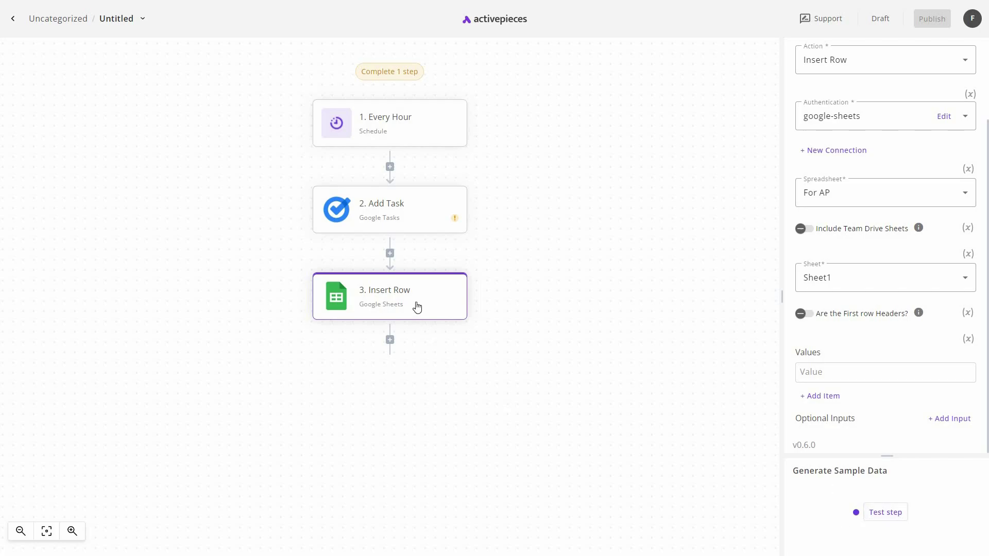
Leave the Untitled flow after checking its Add Task step, and open the flow Demo: The Gelato Factory.
mouse_move(417, 307)
left_click(414, 211)
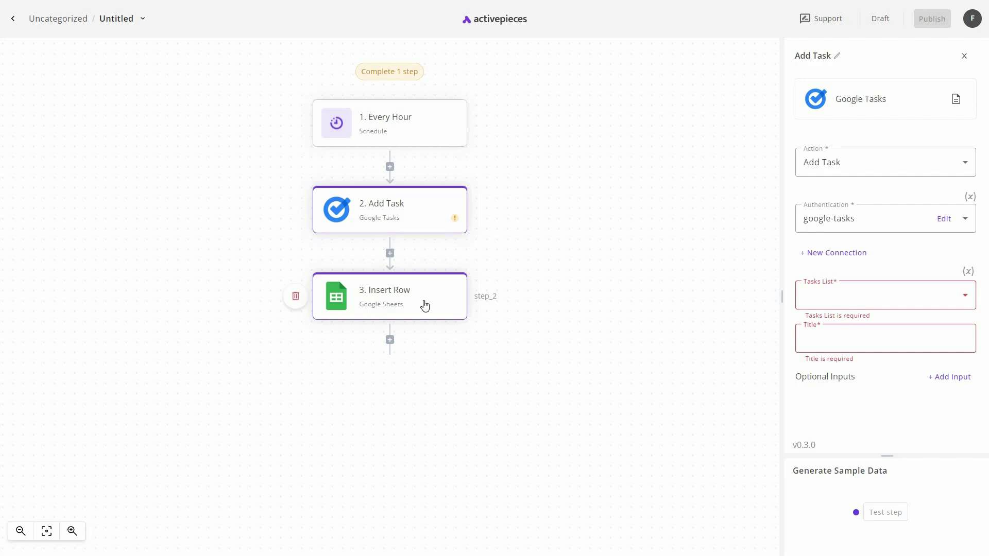
left_click(13, 19)
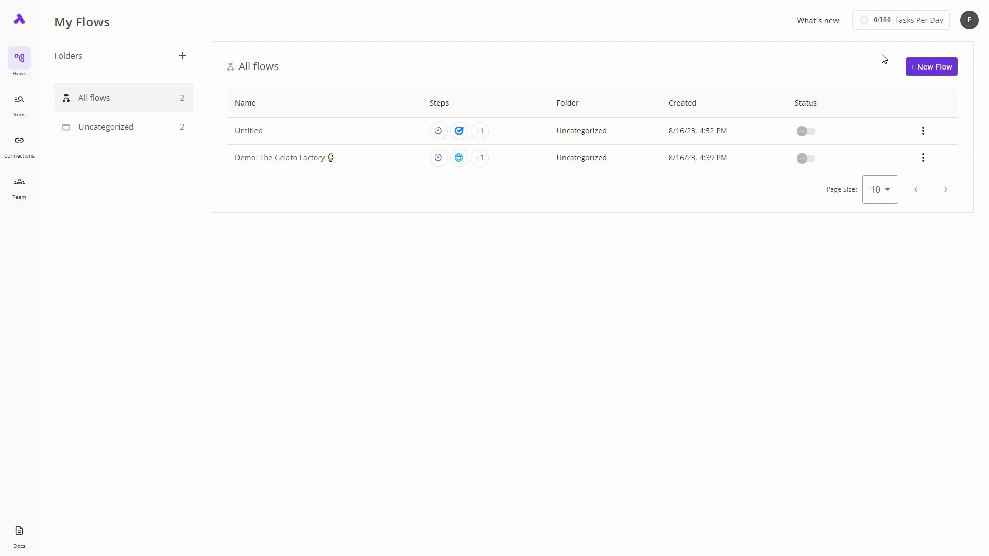
left_click(292, 158)
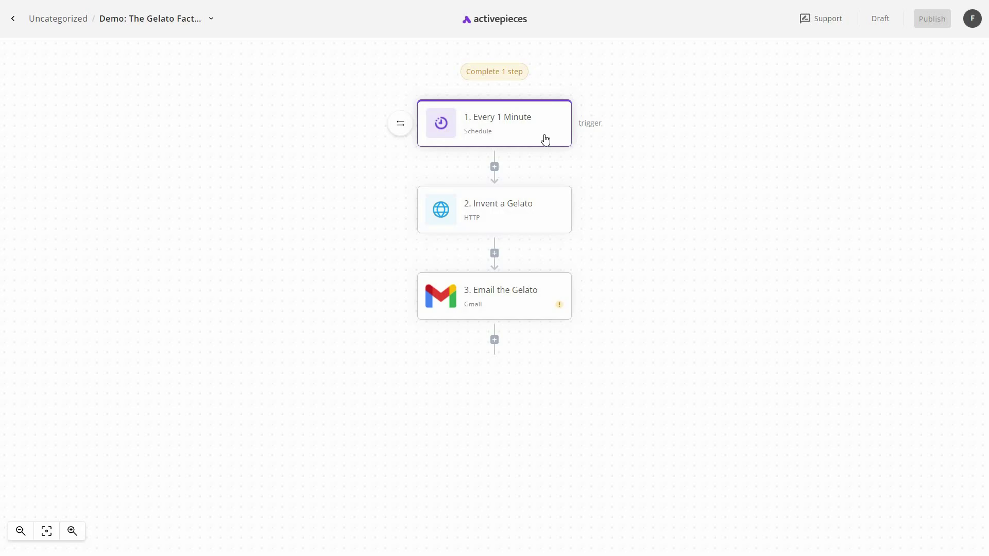
Examine the Invent a Gelato HTTP step's method options, URL, headers, query params and optional inputs without changing anything.
left_click(532, 225)
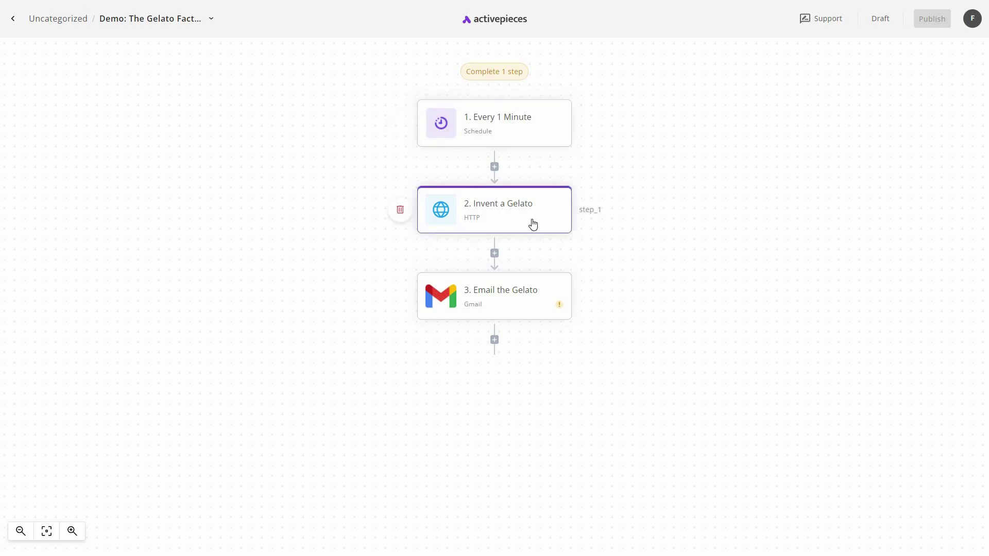
left_click(532, 225)
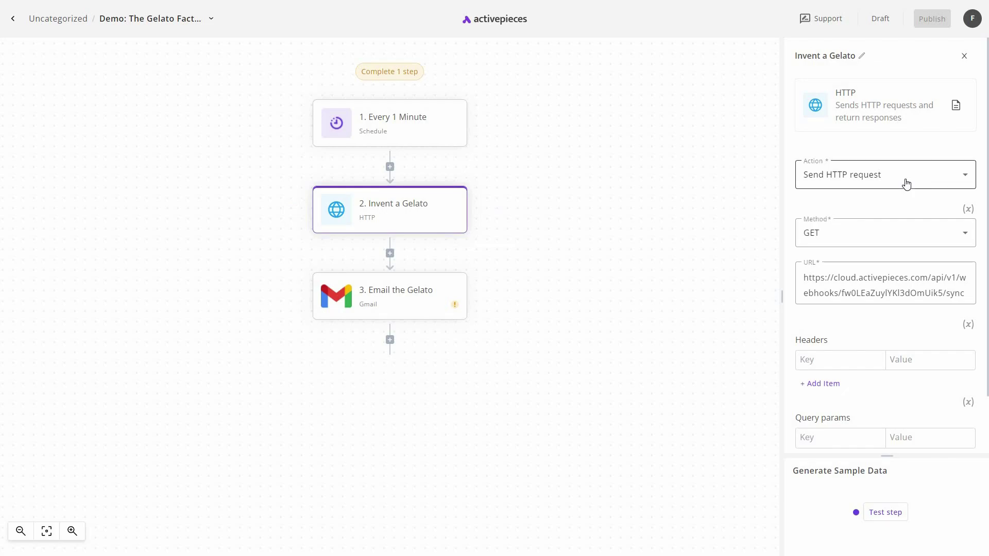
left_click(858, 227)
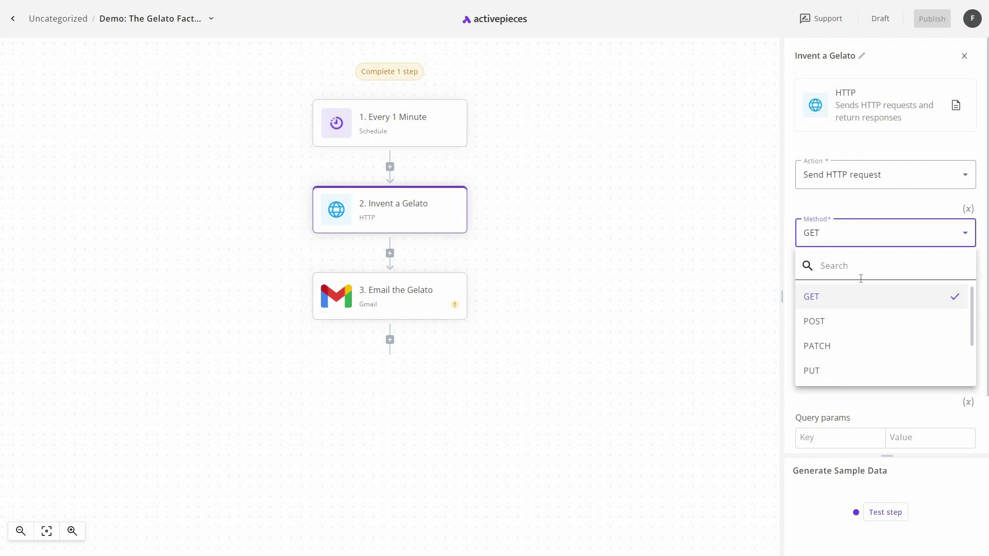
left_click(886, 280)
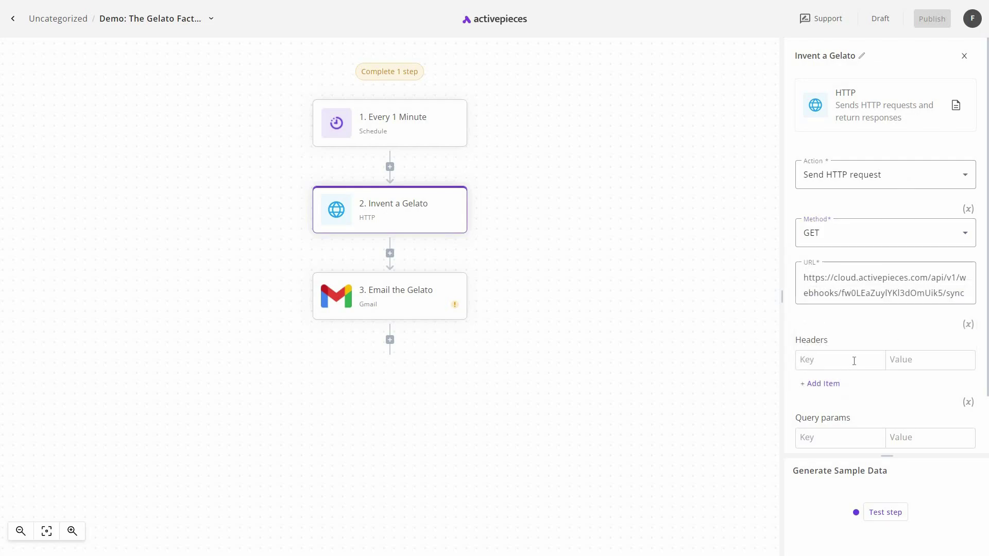
scroll(832, 374, "down", 1)
scroll(895, 368, "down", 1)
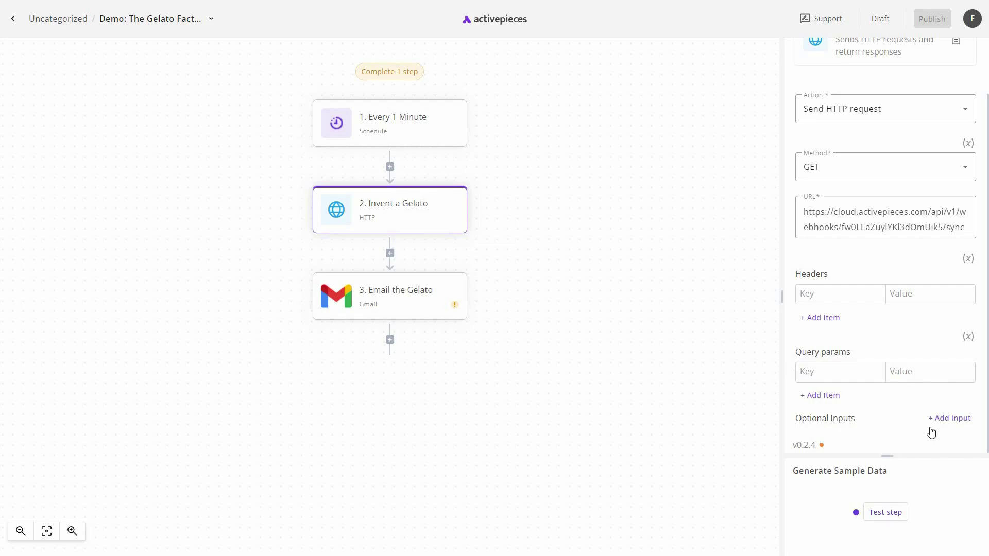
scroll(878, 196, "up", 1)
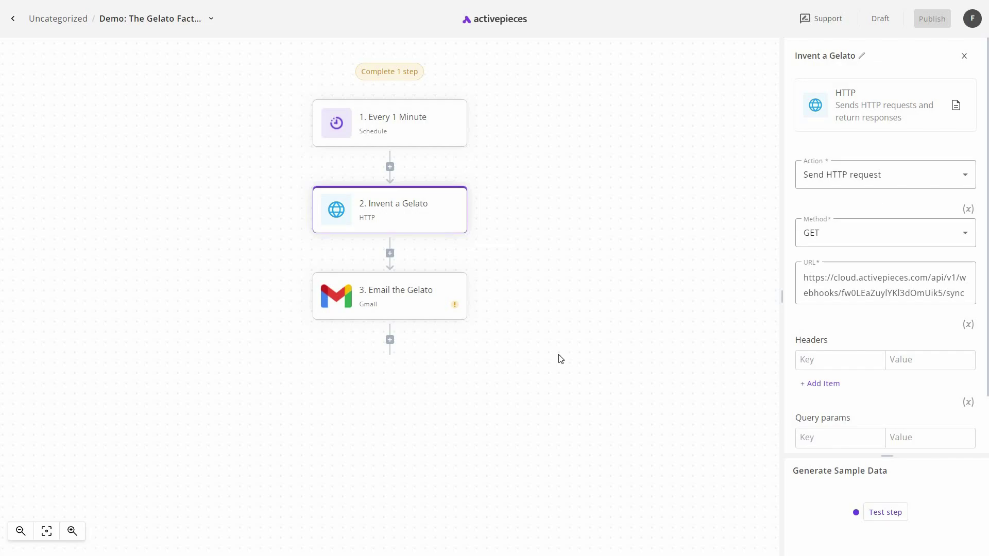
Create and save a new connection named gmail as the authentication for the Email the Gelato step.
left_click(411, 308)
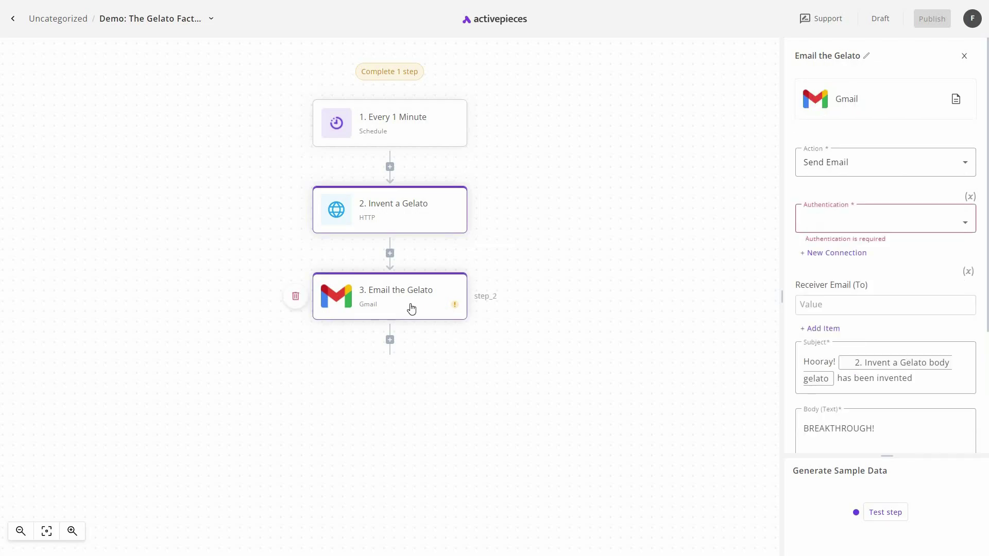
left_click(963, 218)
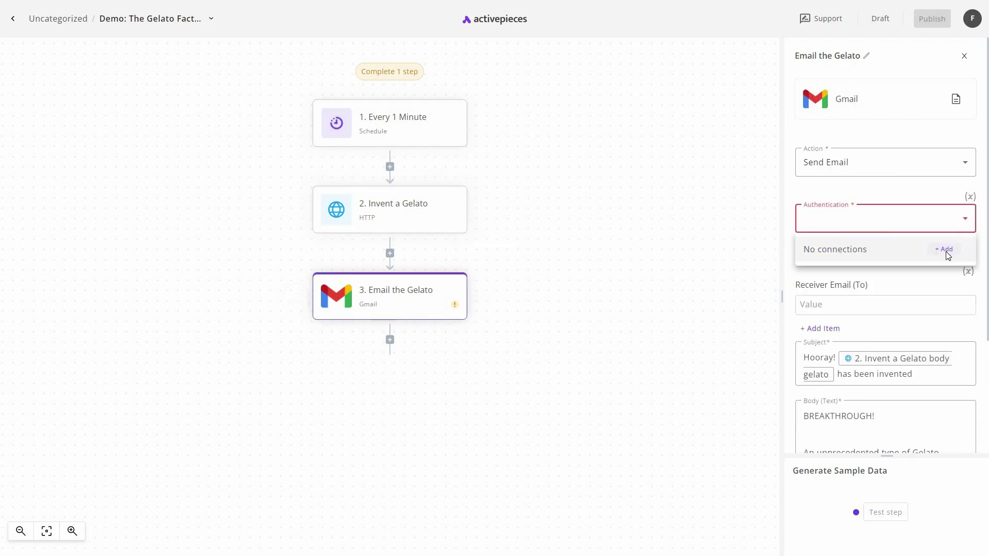
left_click(563, 279)
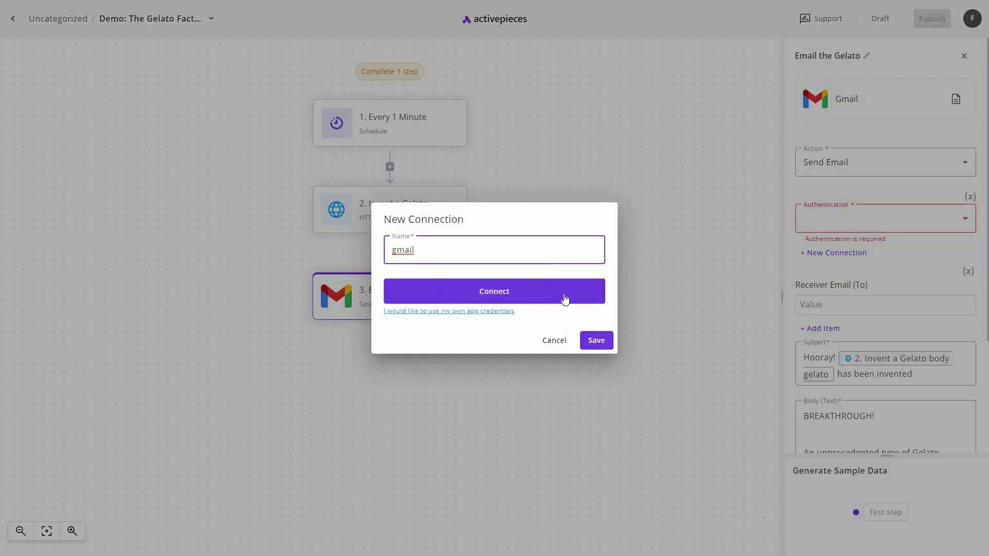
left_click(563, 293)
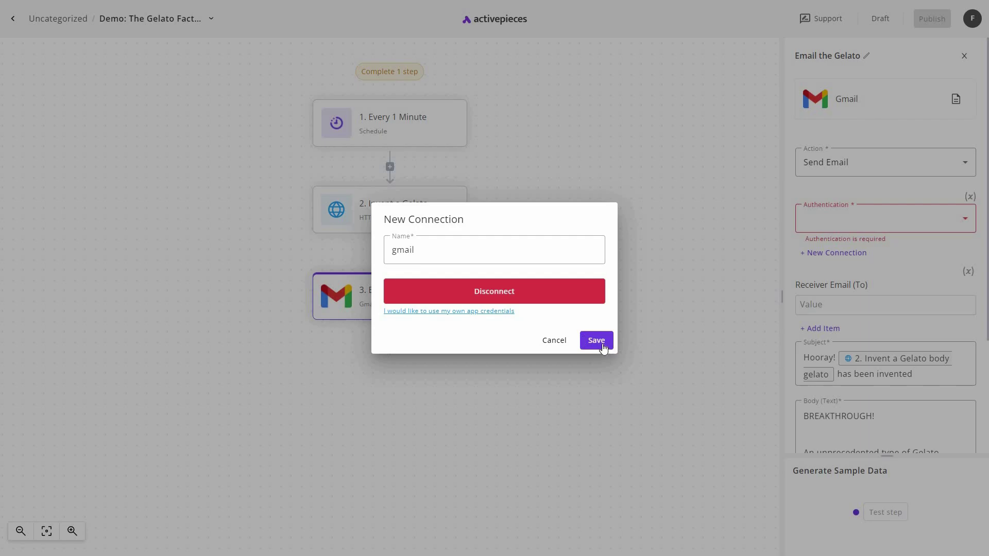
left_click(602, 348)
Fill in the receiver's email address in the Email the Gelato step.
left_click(869, 300)
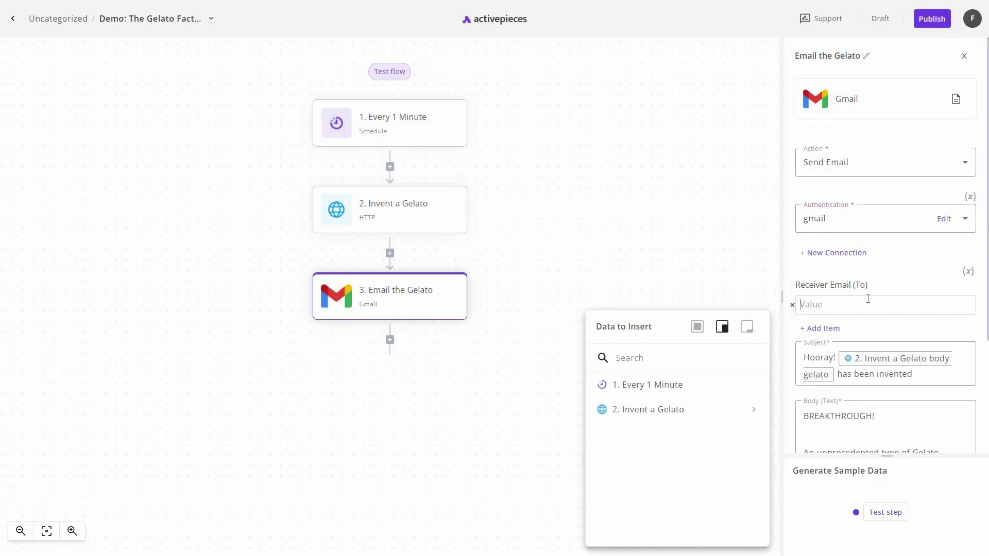
mouse_move(420, 231)
key("ctrl+v")
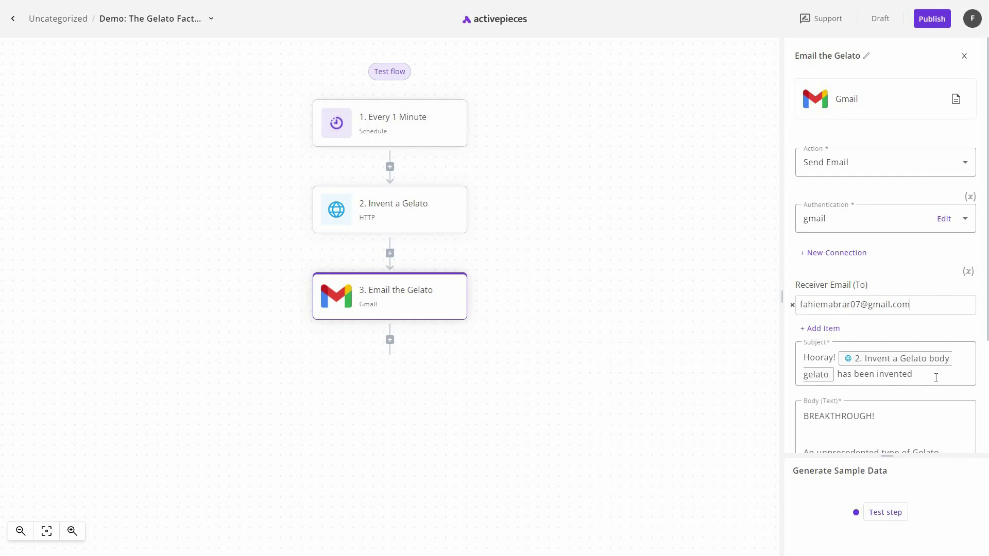
Check the email's body text, publish the Gelato Factory demo flow and leave its editor.
left_click(880, 405)
scroll(962, 370, "down", 3)
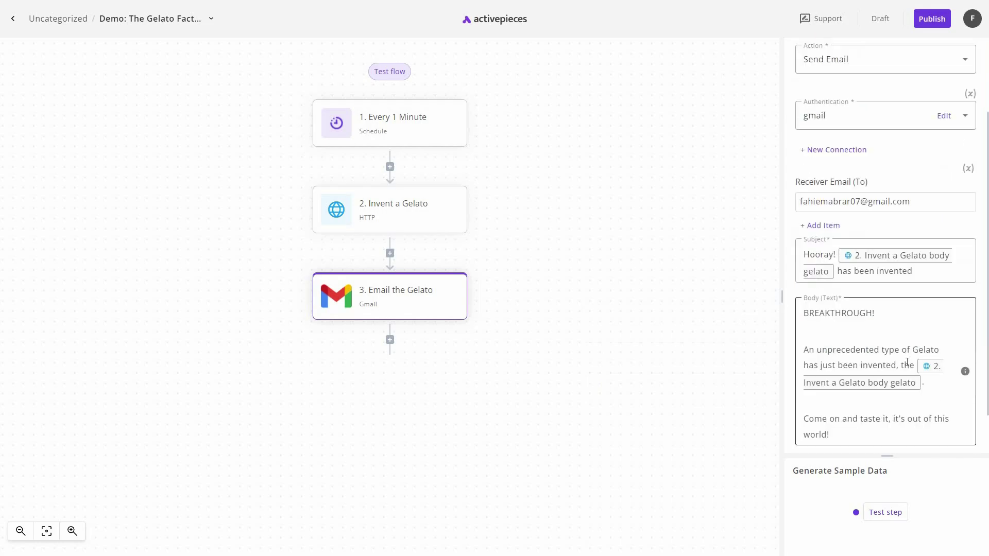
left_click(931, 521)
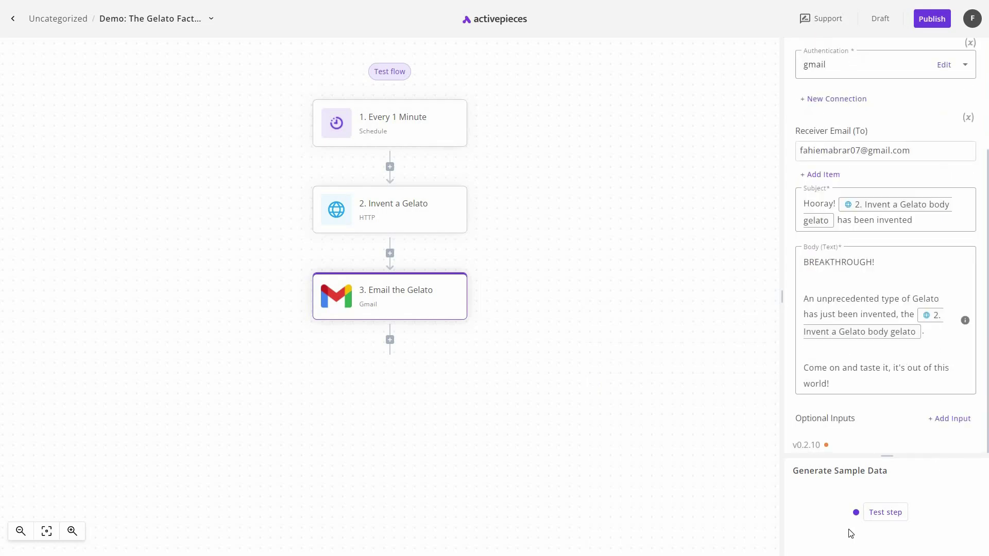
left_click(931, 20)
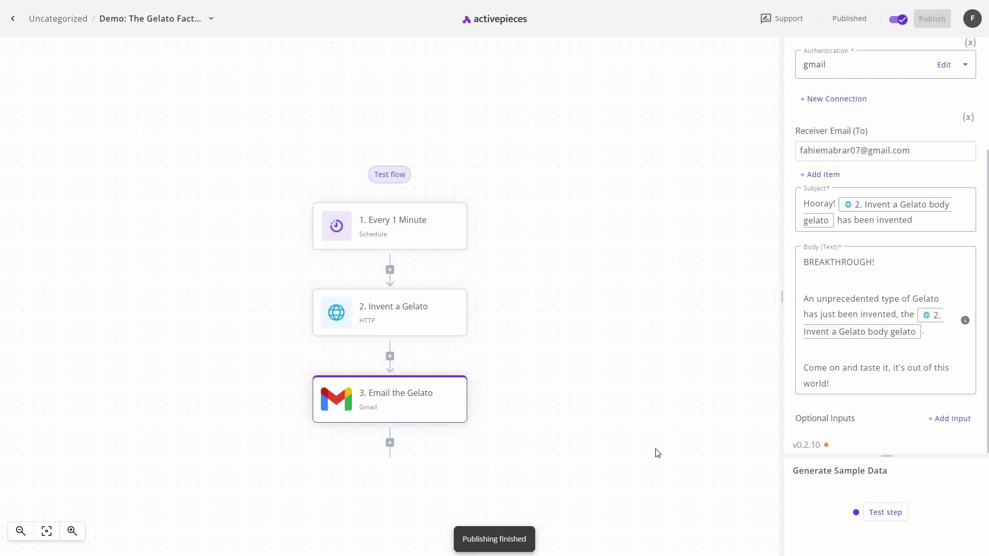
left_click(14, 22)
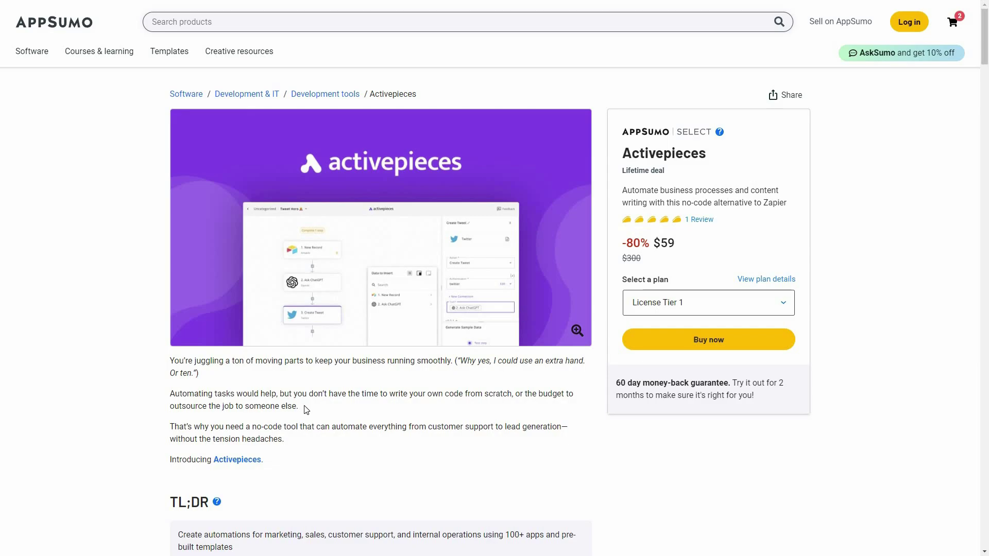
Look through the AppSumo Activepieces deal page, covering the overview, deal terms, included features and the three license tiers.
scroll(297, 417, "down", 4)
scroll(297, 418, "down", 19)
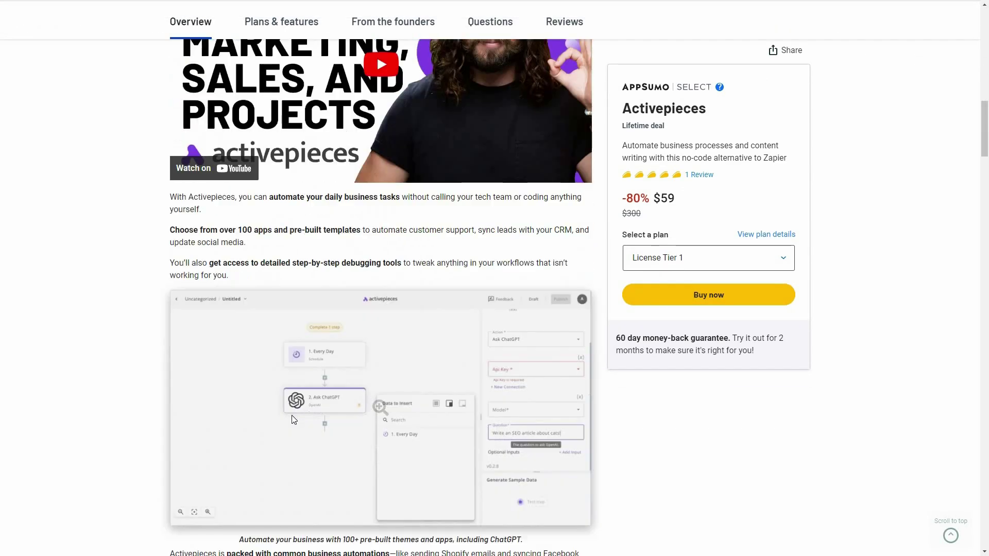
scroll(292, 415, "down", 20)
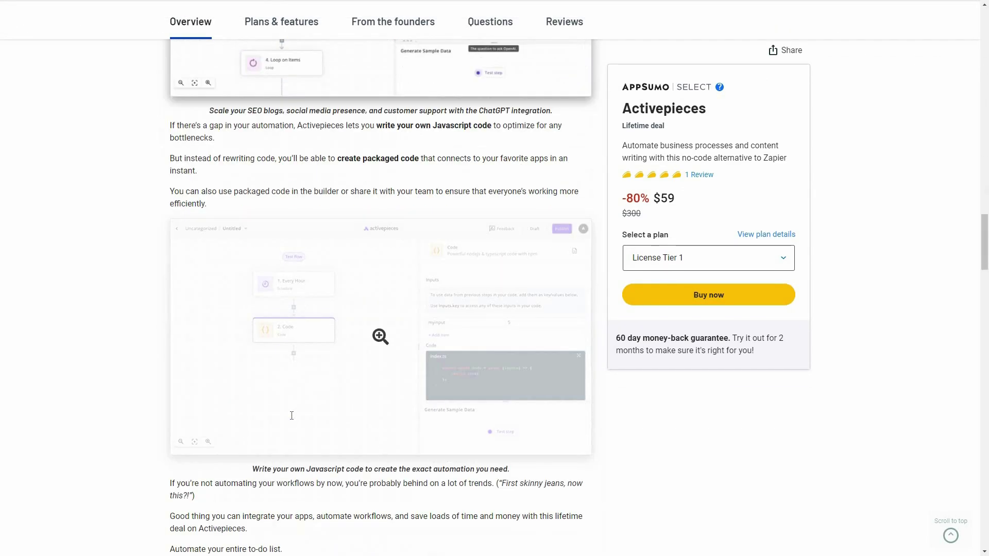
scroll(299, 315, "down", 8)
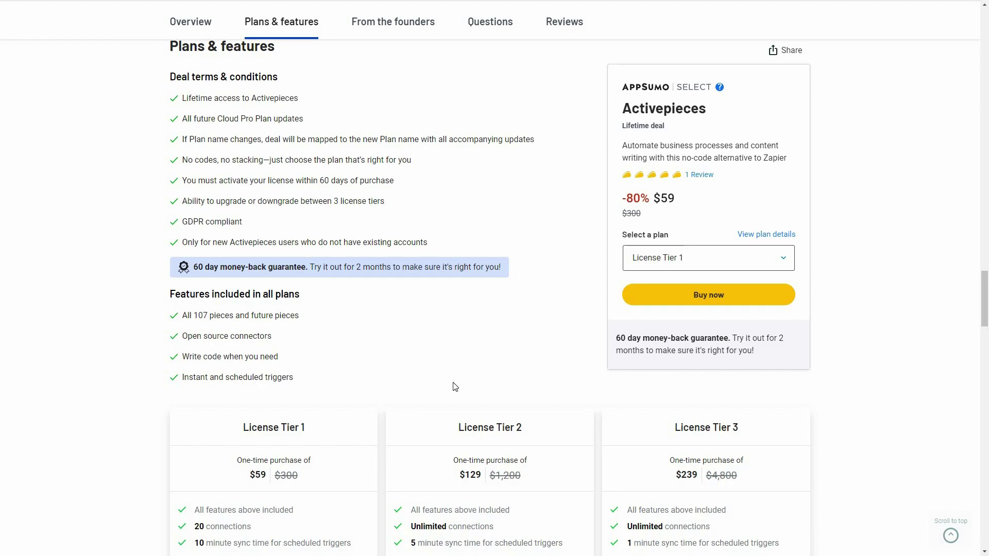
scroll(834, 449, "down", 3)
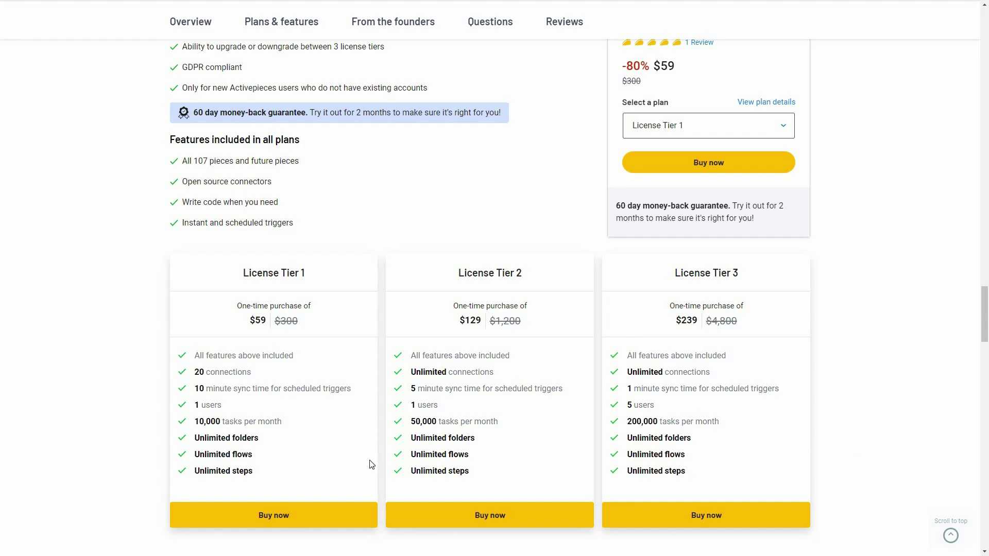
scroll(370, 465, "up", 15)
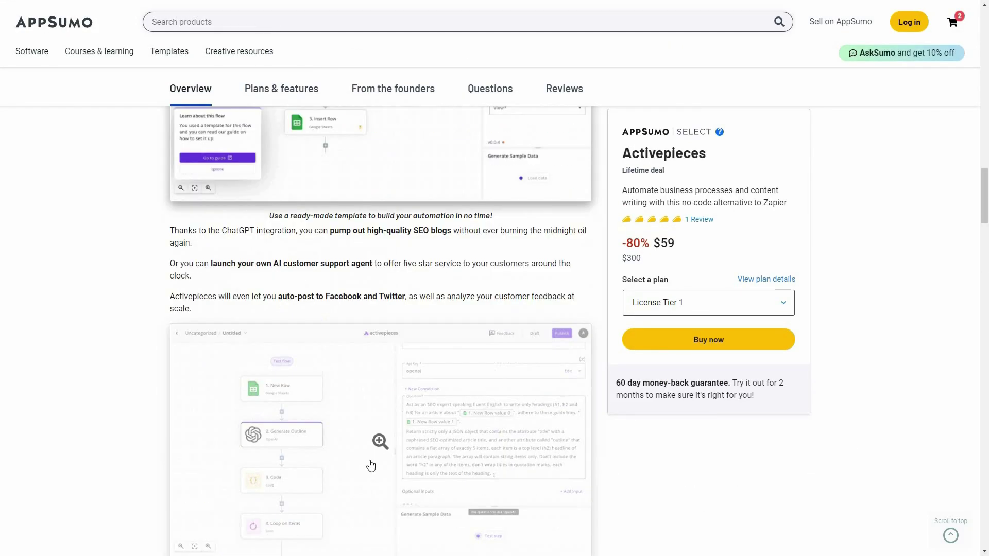
scroll(371, 466, "up", 15)
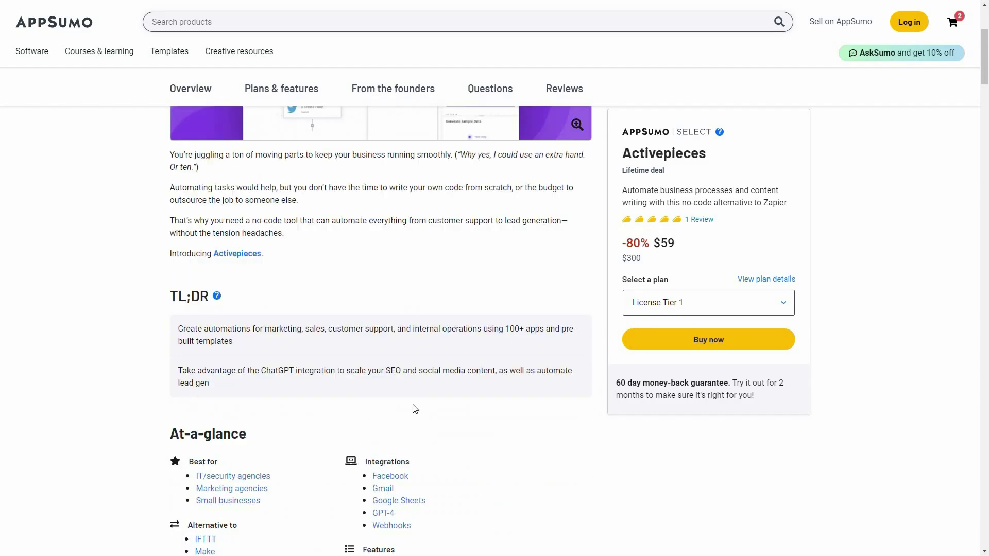
scroll(415, 409, "up", 4)
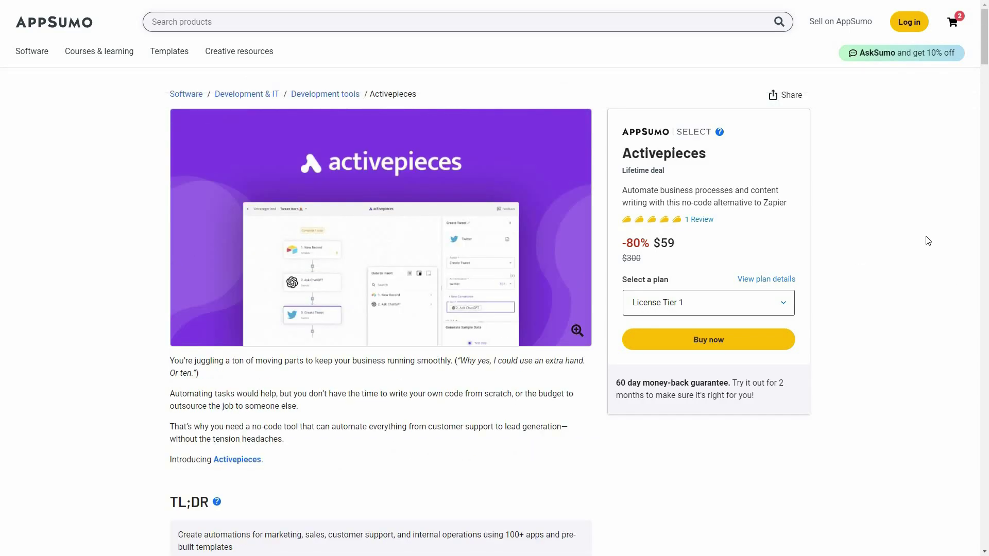